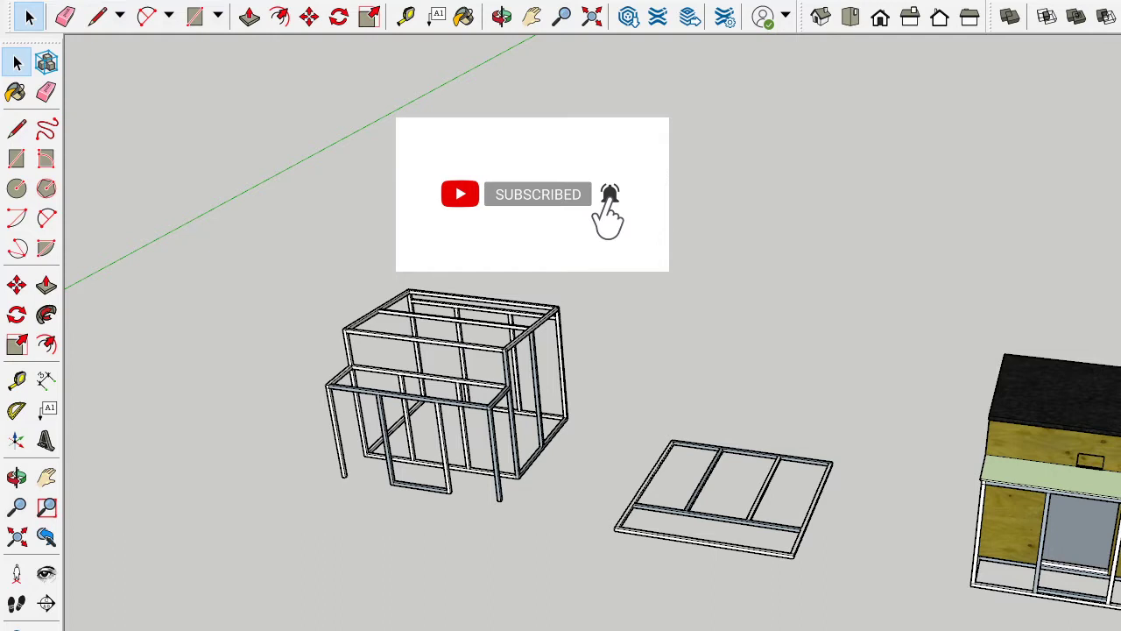
{"action": "scroll", "coordinate": [784, 501], "scroll_direction": "down", "scroll_amount": 2}
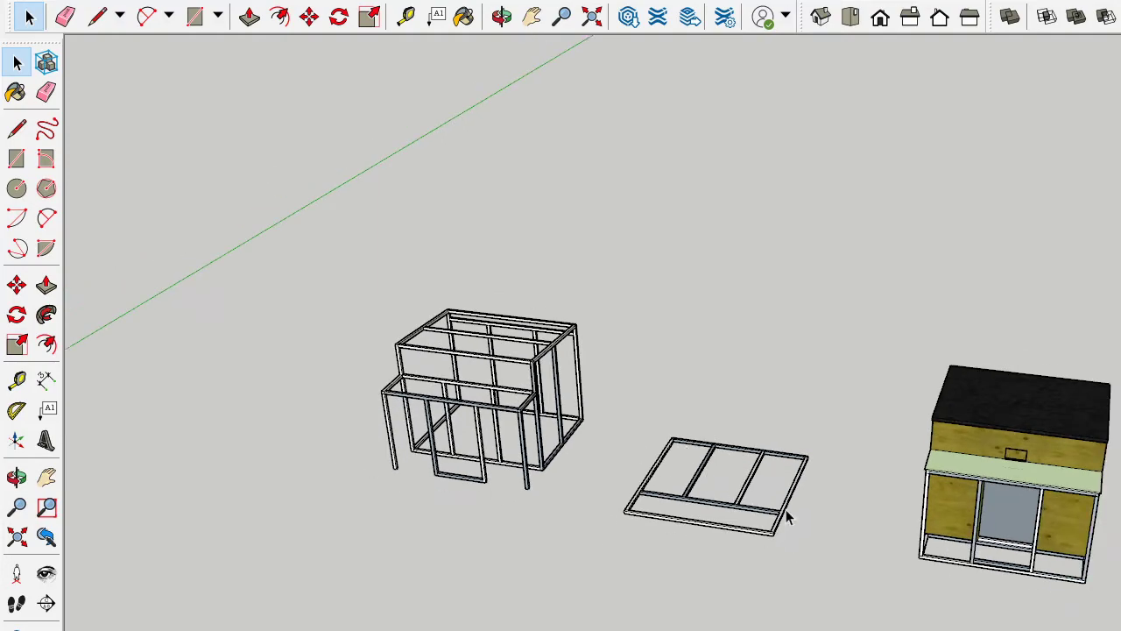
{"action": "scroll", "coordinate": [248, 380], "scroll_direction": "up", "scroll_amount": 1}
{"action": "scroll", "coordinate": [248, 380], "scroll_direction": "up", "scroll_amount": 2}
{"action": "scroll", "coordinate": [975, 613], "scroll_direction": "up", "scroll_amount": 2}
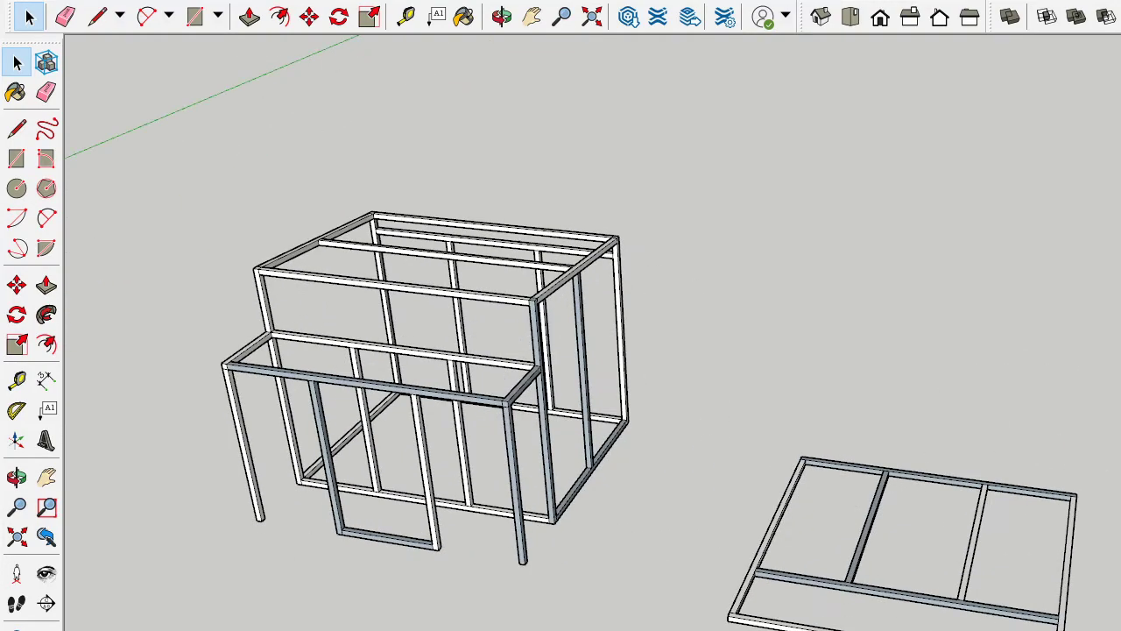
Orbit around the two frame assemblies to a higher, frontal view
{"action": "middle_click_drag", "start_coordinate": [1113, 608], "coordinate": [716, 548]}
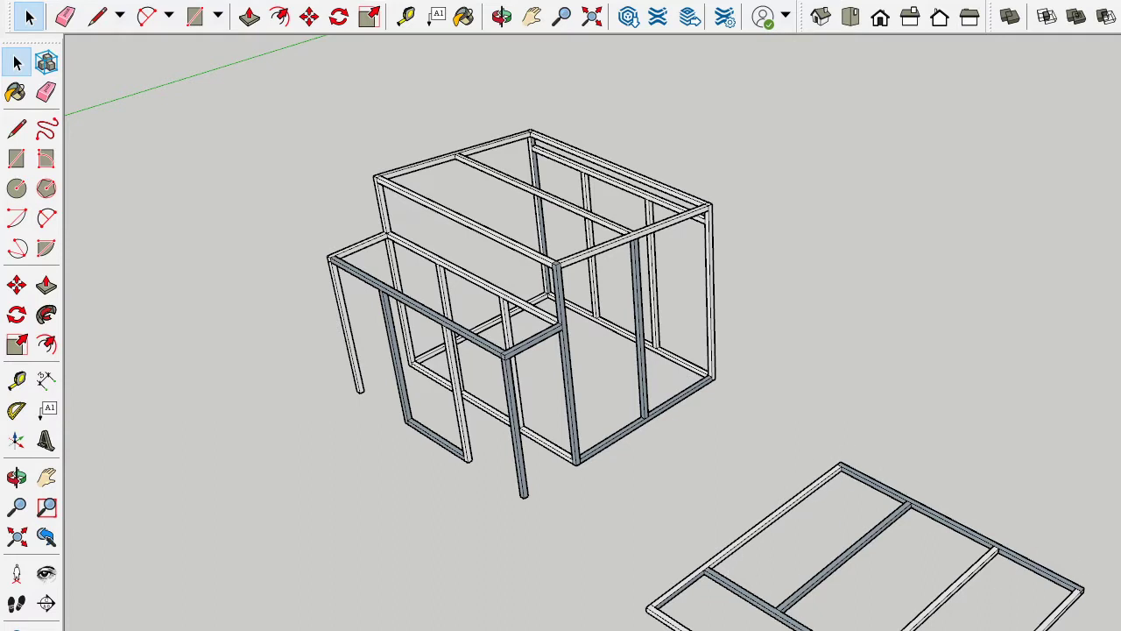
{"action": "middle_click_drag", "start_coordinate": [759, 475], "coordinate": [428, 389]}
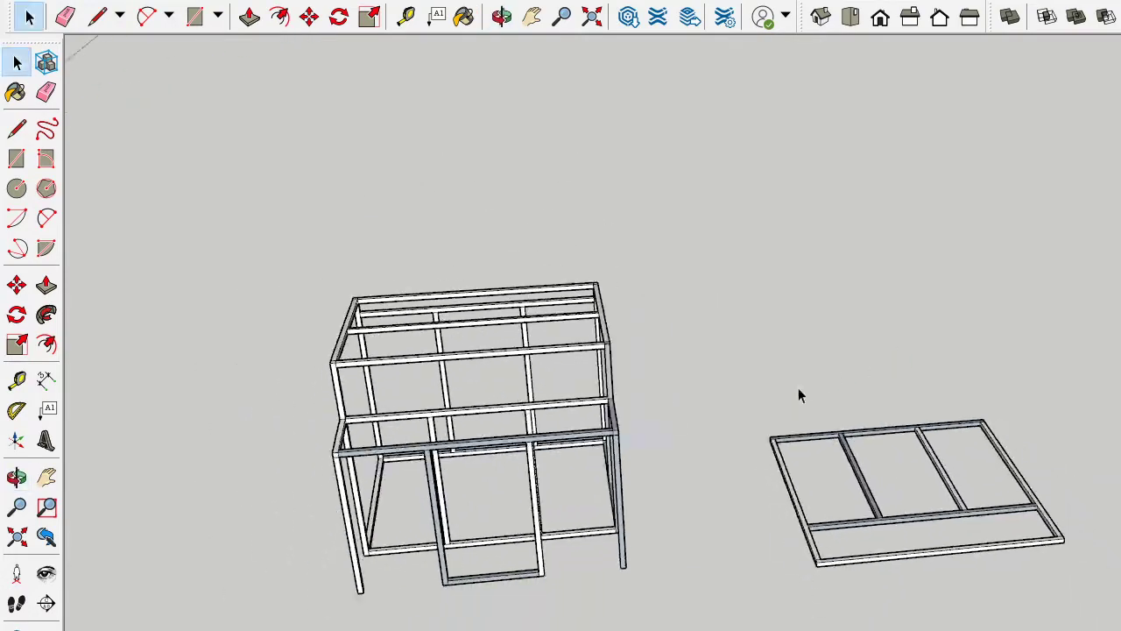
{"action": "scroll", "coordinate": [427, 388], "scroll_direction": "up", "scroll_amount": 3}
{"action": "middle_click_drag", "start_coordinate": [558, 283], "coordinate": [621, 143]}
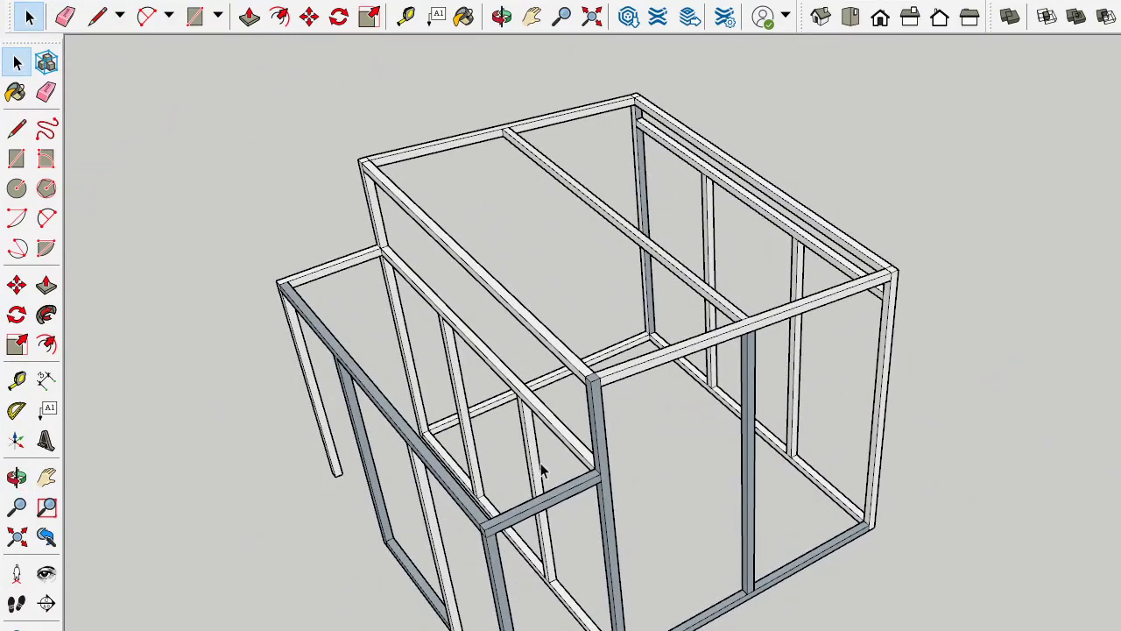
{"action": "middle_click_drag", "start_coordinate": [565, 465], "coordinate": [920, 397]}
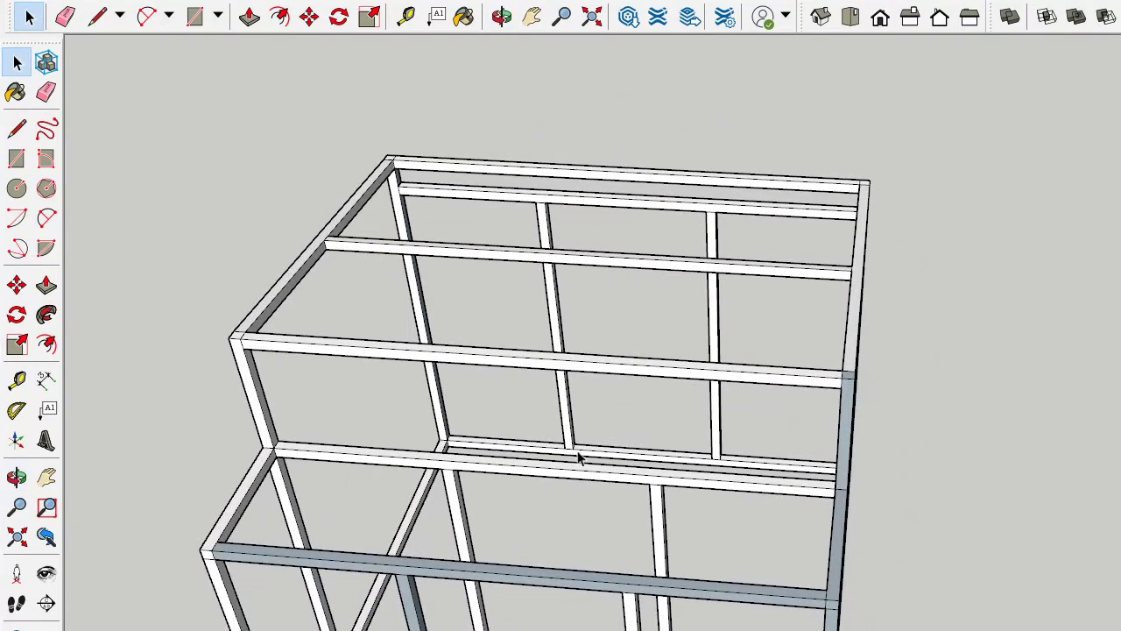
{"action": "middle_click_drag", "start_coordinate": [560, 357], "coordinate": [637, 326]}
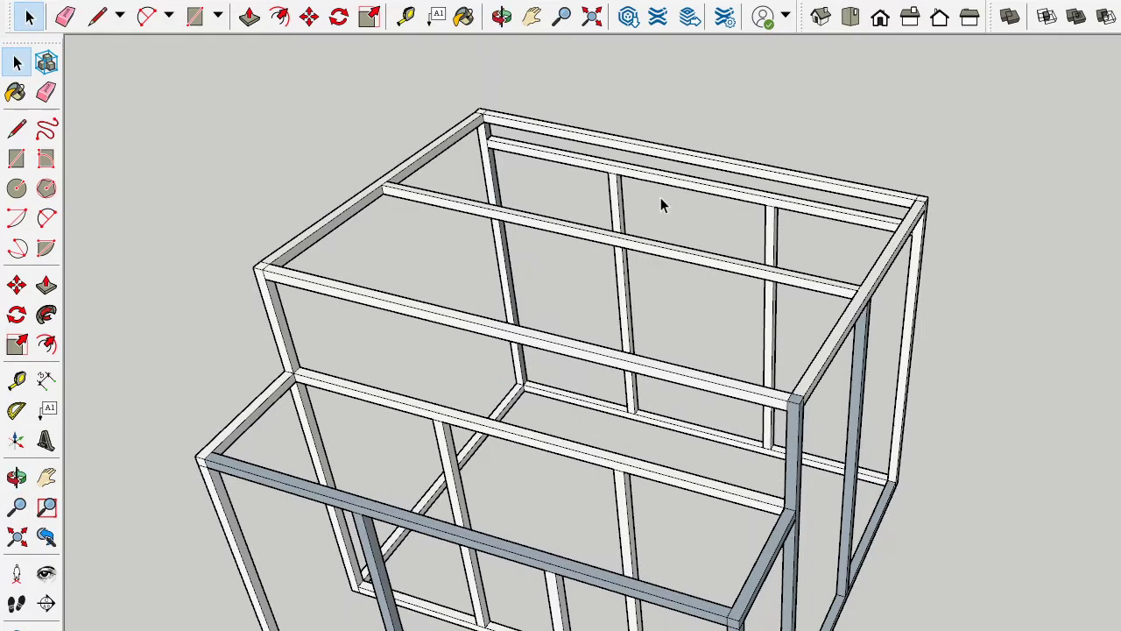
{"action": "middle_click_drag", "start_coordinate": [509, 459], "coordinate": [702, 460]}
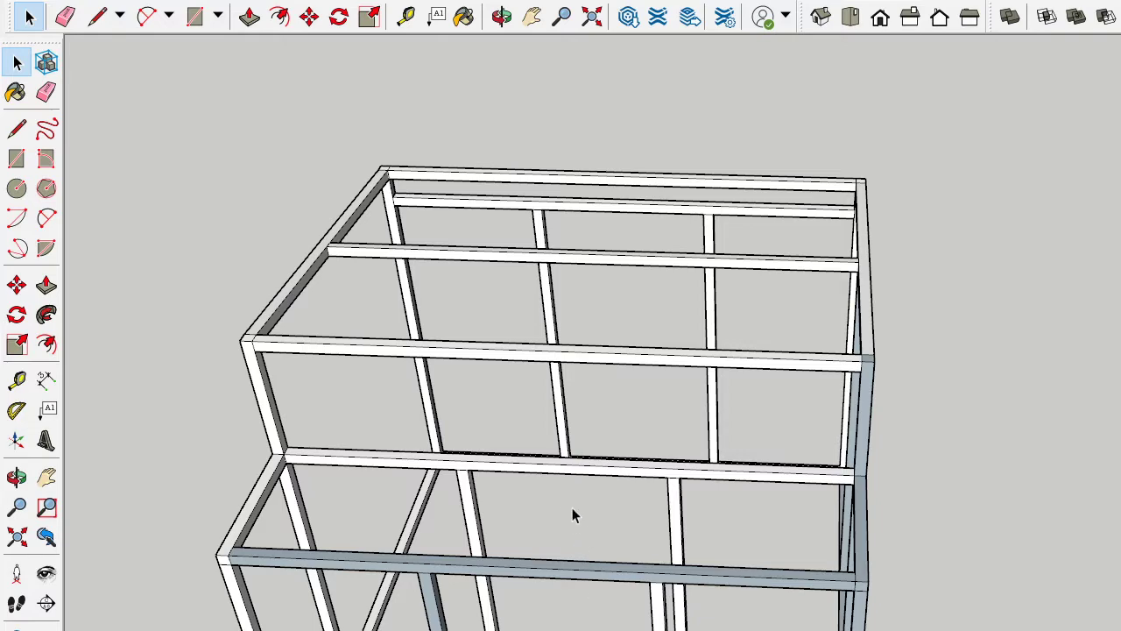
{"action": "scroll", "coordinate": [812, 561], "scroll_direction": "down", "scroll_amount": 2}
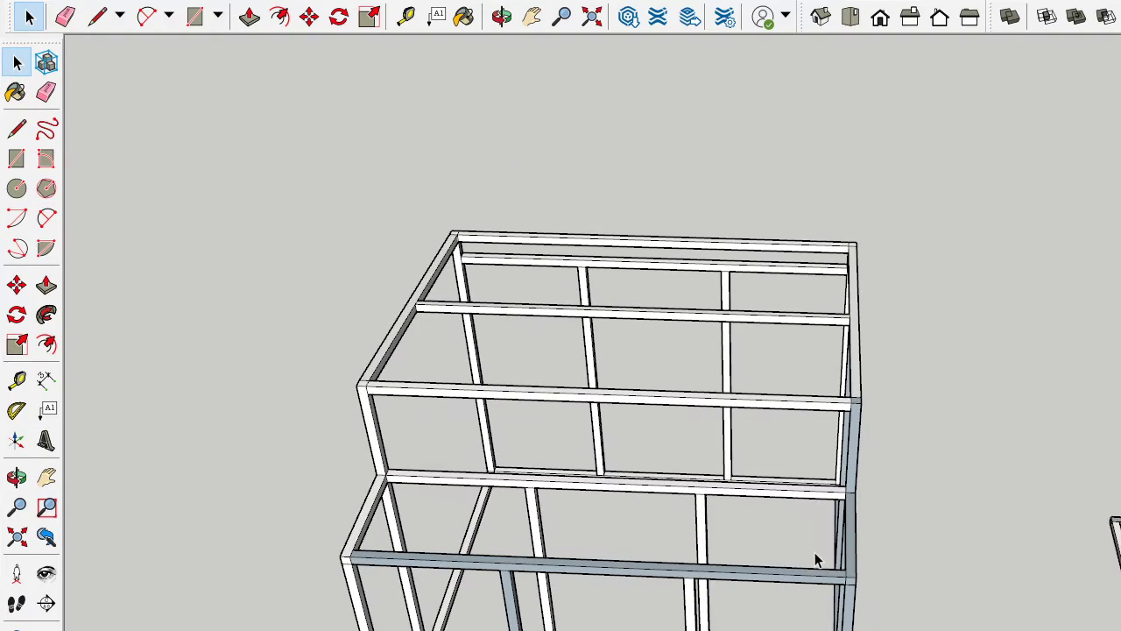
{"action": "scroll", "coordinate": [815, 561], "scroll_direction": "down", "scroll_amount": 1}
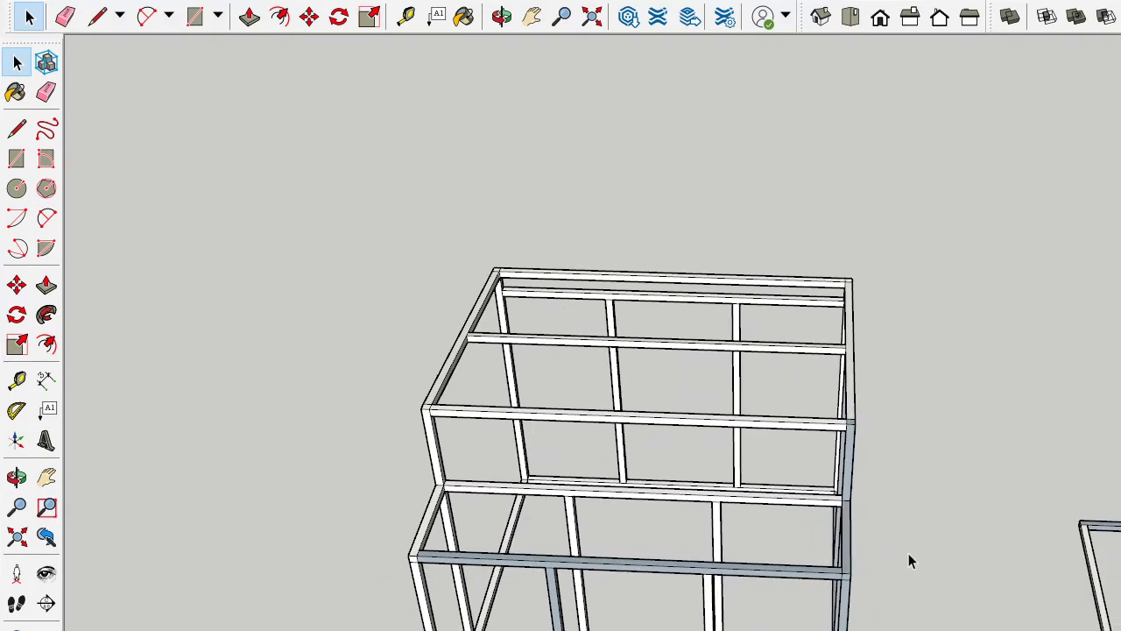
{"action": "scroll", "coordinate": [908, 553], "scroll_direction": "down", "scroll_amount": 1}
{"action": "scroll", "coordinate": [753, 582], "scroll_direction": "down", "scroll_amount": 1}
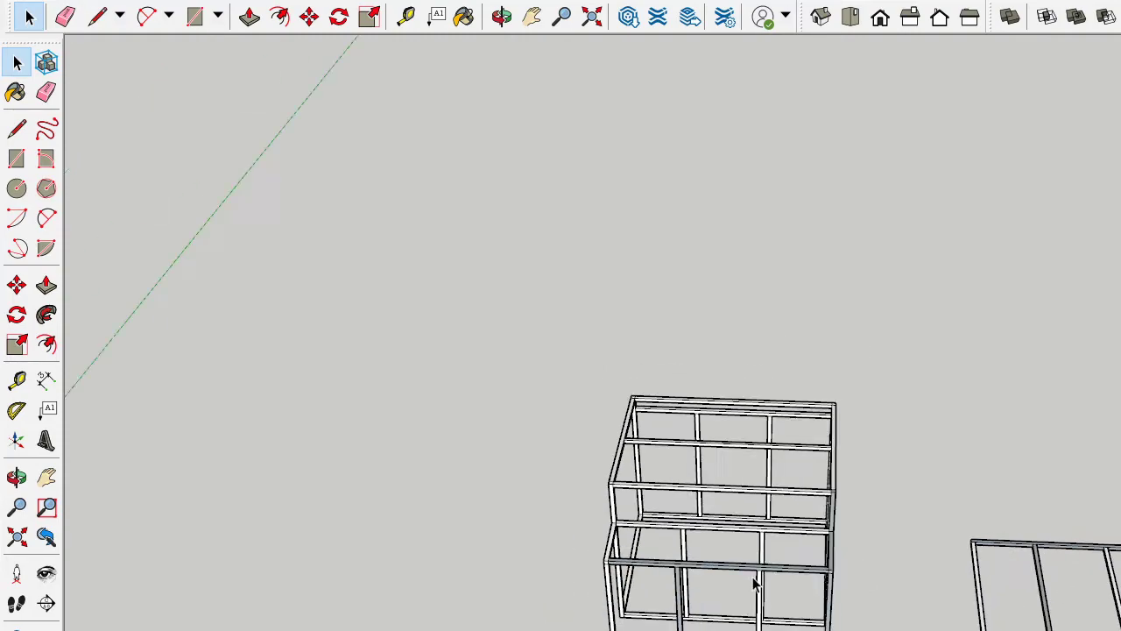
Orbit around the finished loft to view its landing board and front wall
{"action": "middle_click_drag", "start_coordinate": [753, 583], "coordinate": [263, 525]}
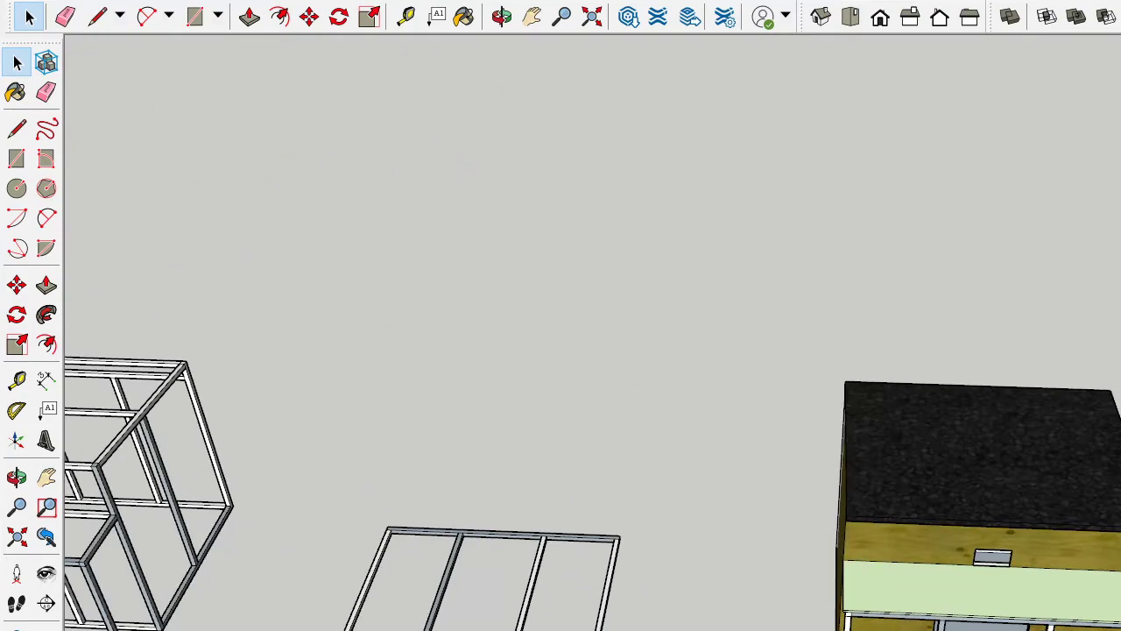
{"action": "mouse_move", "coordinate": [972, 616]}
{"action": "middle_mouse_down"}
{"action": "mouse_move", "coordinate": [938, 616]}
{"action": "mouse_move", "coordinate": [664, 491]}
{"action": "middle_mouse_up"}
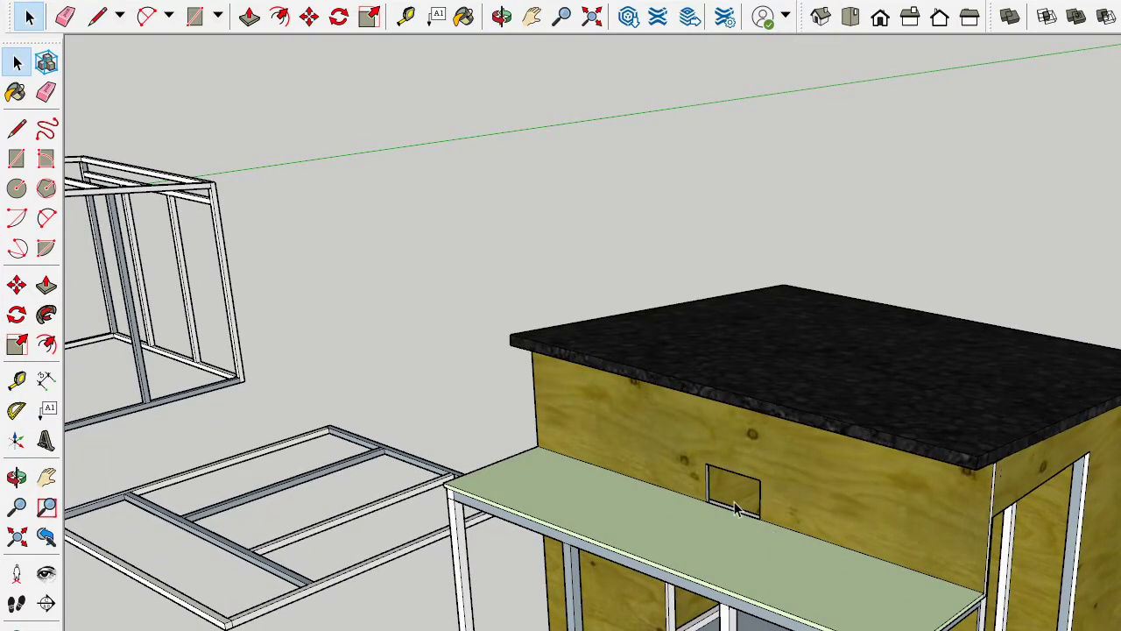
{"action": "mouse_move", "coordinate": [769, 519]}
{"action": "middle_mouse_down"}
{"action": "mouse_move", "coordinate": [962, 532]}
{"action": "mouse_move", "coordinate": [859, 457]}
{"action": "middle_mouse_up"}
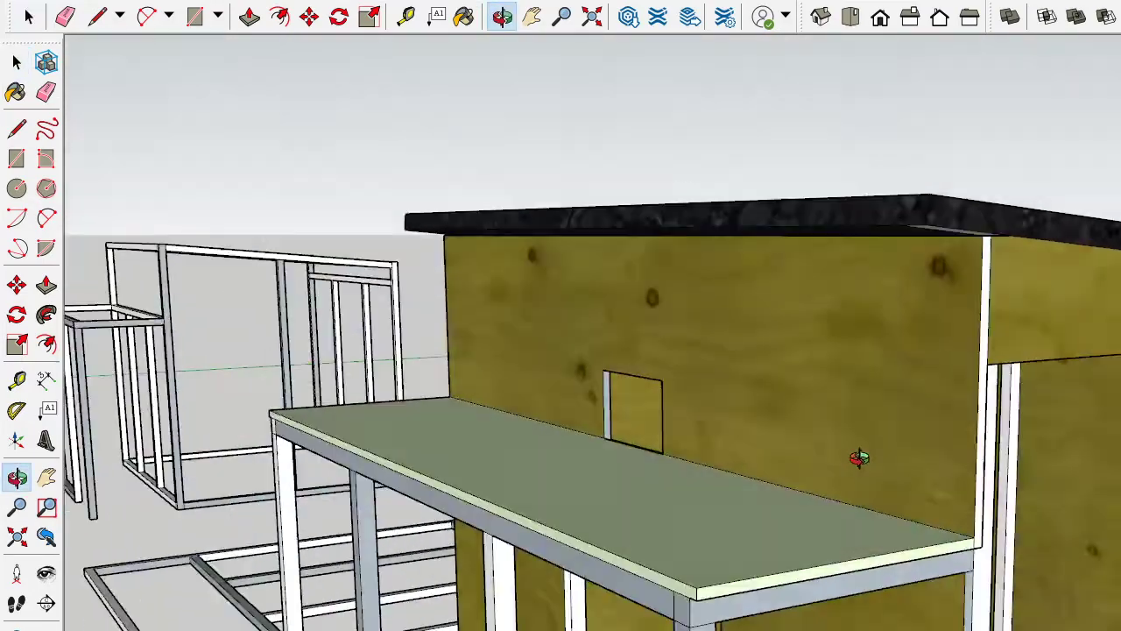
{"action": "middle_click_drag", "start_coordinate": [859, 457], "coordinate": [1017, 613]}
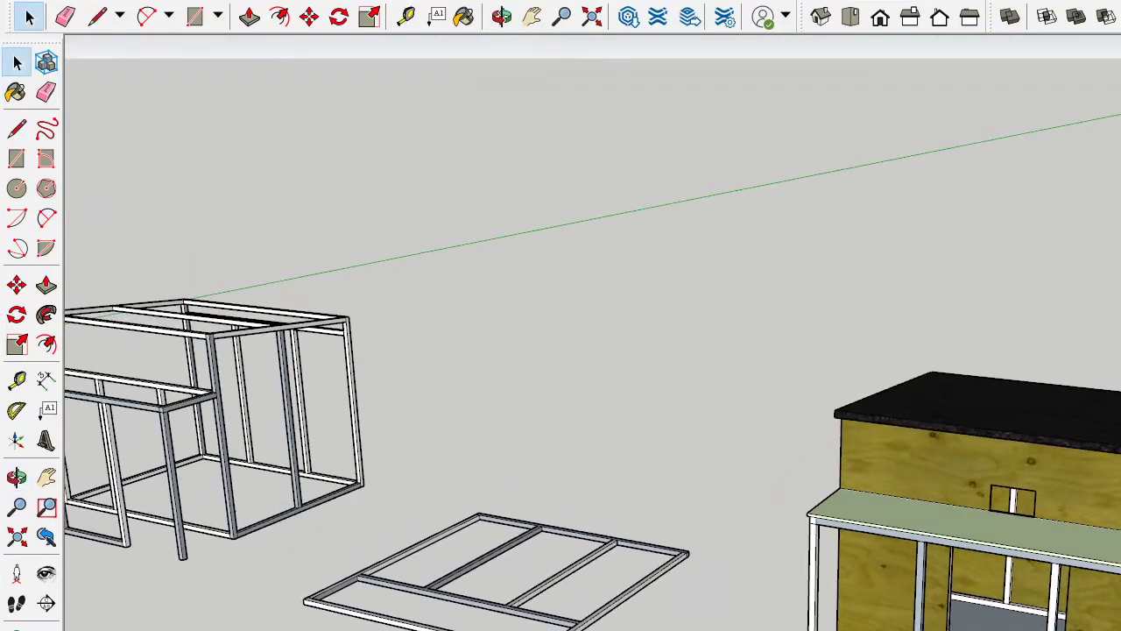
{"action": "scroll", "coordinate": [1025, 596], "scroll_direction": "up", "scroll_amount": 3}
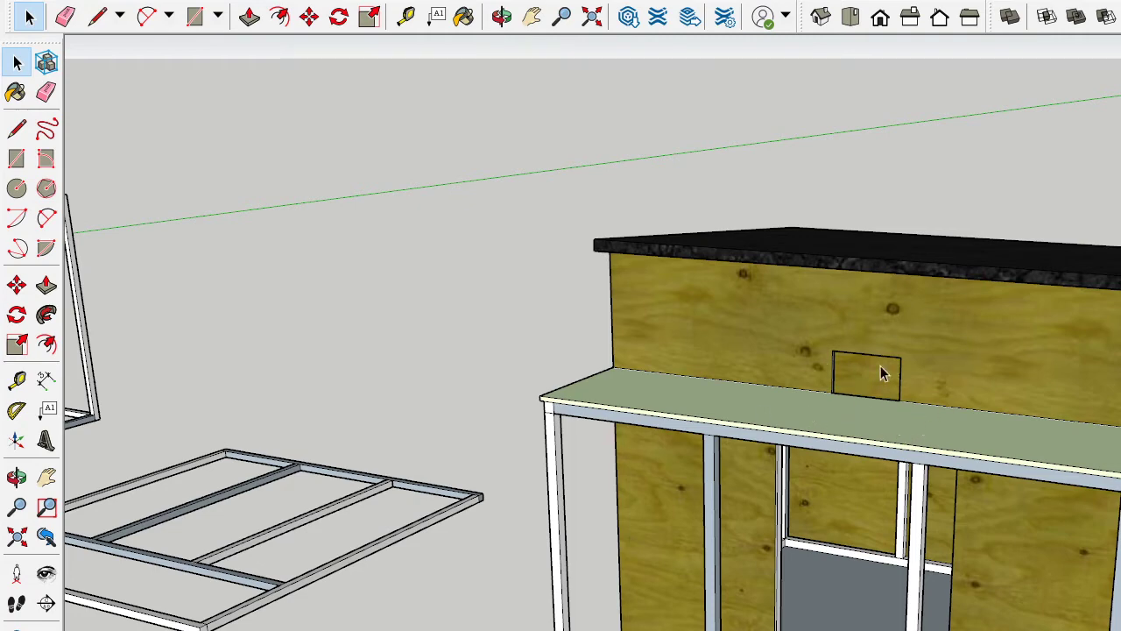
{"action": "mouse_move", "coordinate": [885, 374]}
{"action": "middle_mouse_down"}
{"action": "mouse_move", "coordinate": [925, 596]}
{"action": "mouse_move", "coordinate": [898, 608]}
{"action": "middle_mouse_up"}
{"action": "scroll", "coordinate": [906, 570], "scroll_direction": "up", "scroll_amount": 3}
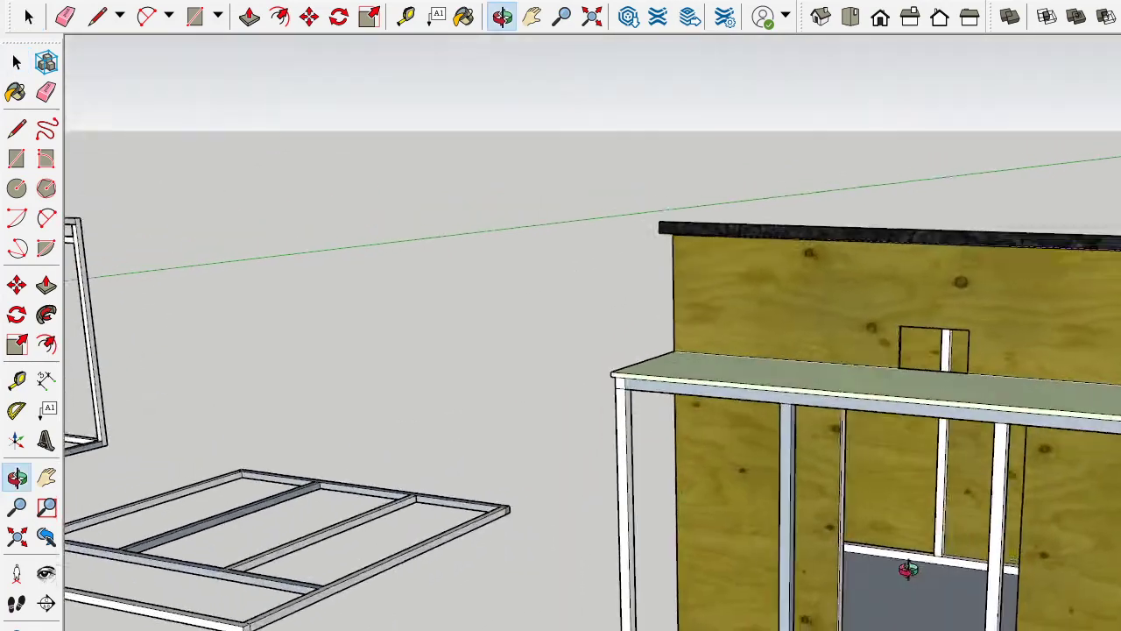
{"action": "key", "text": "space"}
{"action": "scroll", "coordinate": [1102, 469], "scroll_direction": "down", "scroll_amount": 2}
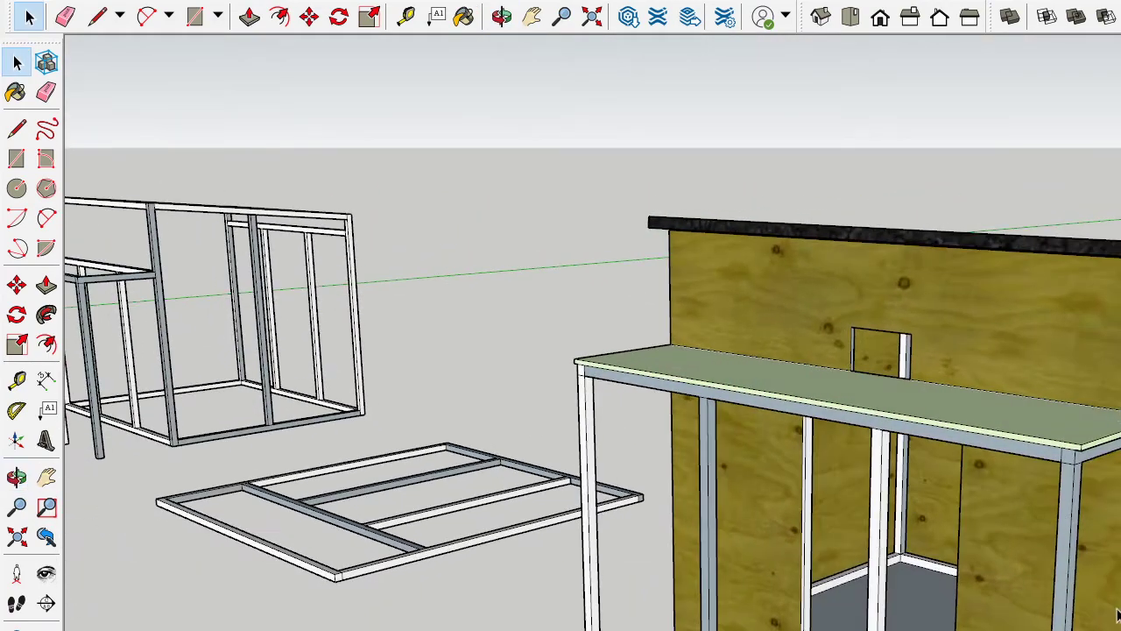
{"action": "scroll", "coordinate": [1059, 556], "scroll_direction": "down", "scroll_amount": 1}
{"action": "scroll", "coordinate": [1030, 525], "scroll_direction": "up", "scroll_amount": 1}
{"action": "scroll", "coordinate": [821, 318], "scroll_direction": "up", "scroll_amount": 1}
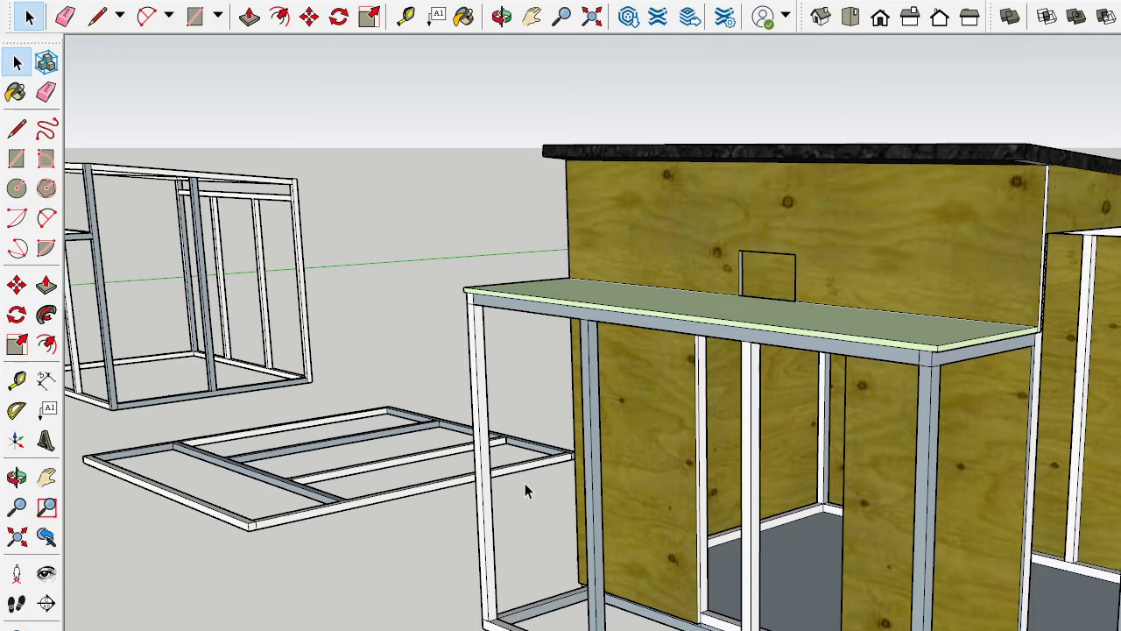
Orbit around the loft to inspect the bench side, doorway, counter frames and plywood wall
{"action": "mouse_move", "coordinate": [525, 483]}
{"action": "middle_mouse_down"}
{"action": "mouse_move", "coordinate": [506, 446]}
{"action": "mouse_move", "coordinate": [588, 486]}
{"action": "middle_mouse_up"}
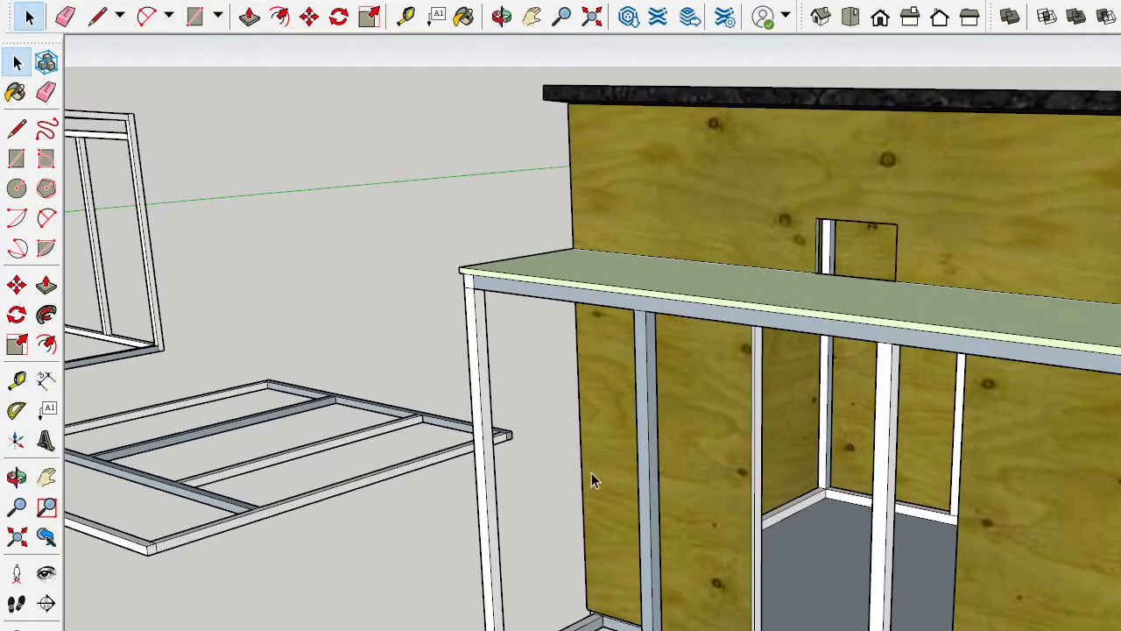
{"action": "mouse_move", "coordinate": [587, 480]}
{"action": "middle_mouse_down"}
{"action": "mouse_move", "coordinate": [976, 513]}
{"action": "mouse_move", "coordinate": [609, 440]}
{"action": "mouse_move", "coordinate": [624, 425]}
{"action": "mouse_move", "coordinate": [924, 561]}
{"action": "middle_mouse_up"}
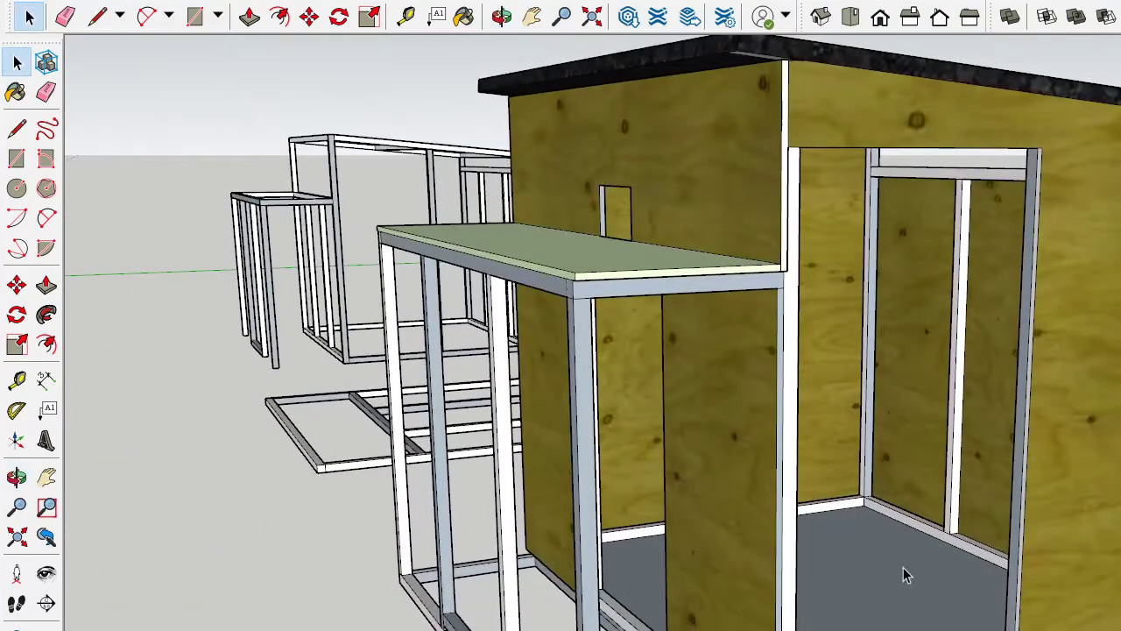
{"action": "scroll", "coordinate": [846, 521], "scroll_direction": "down", "scroll_amount": 1}
{"action": "scroll", "coordinate": [788, 504], "scroll_direction": "up", "scroll_amount": 4}
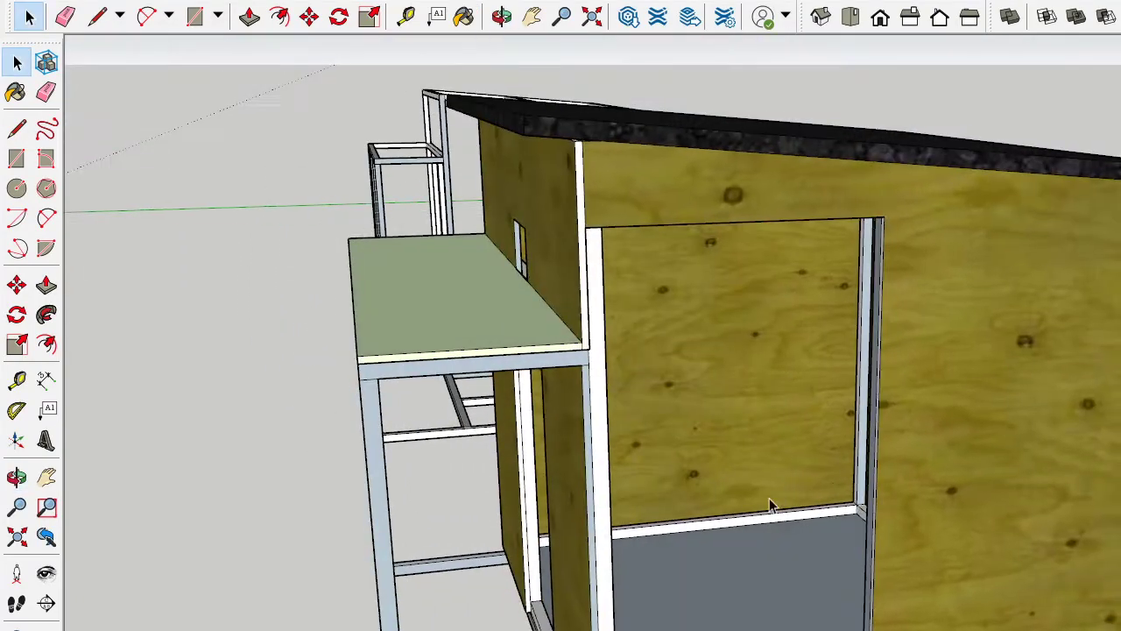
{"action": "scroll", "coordinate": [561, 507], "scroll_direction": "down", "scroll_amount": 3}
{"action": "mouse_move", "coordinate": [561, 506]}
{"action": "middle_mouse_down"}
{"action": "mouse_move", "coordinate": [924, 472]}
{"action": "mouse_move", "coordinate": [933, 538]}
{"action": "middle_mouse_up"}
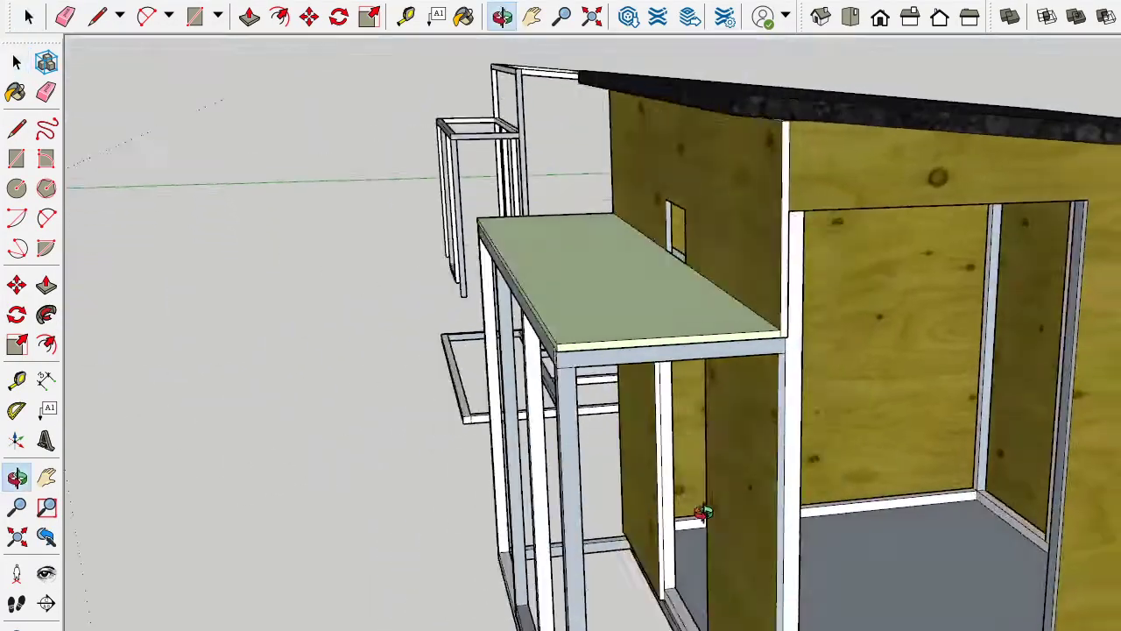
{"action": "scroll", "coordinate": [933, 539], "scroll_direction": "up", "scroll_amount": 3}
{"action": "scroll", "coordinate": [934, 524], "scroll_direction": "down", "scroll_amount": 2}
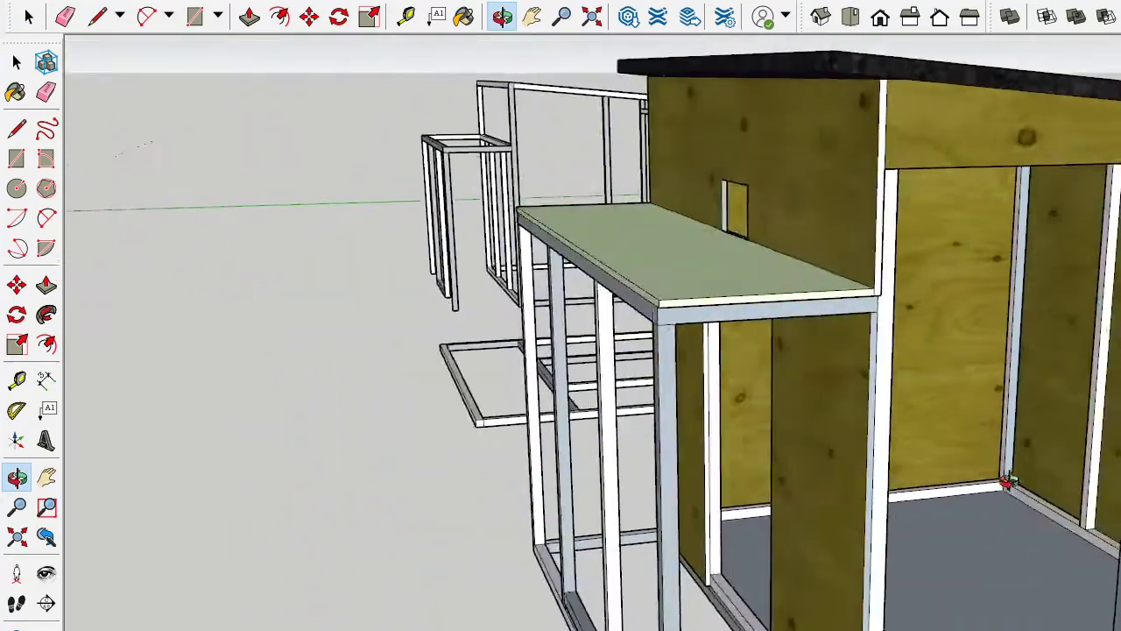
{"action": "mouse_move", "coordinate": [909, 501]}
{"action": "middle_mouse_down"}
{"action": "mouse_move", "coordinate": [631, 491]}
{"action": "mouse_move", "coordinate": [1008, 511]}
{"action": "middle_mouse_up"}
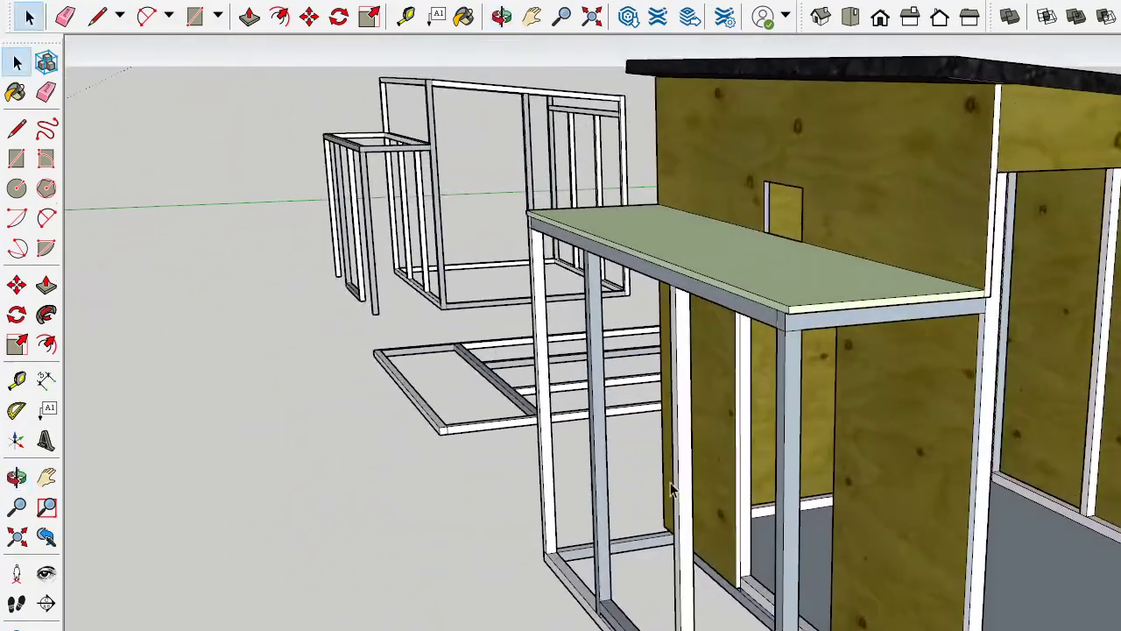
{"action": "scroll", "coordinate": [1007, 511], "scroll_direction": "up", "scroll_amount": 2}
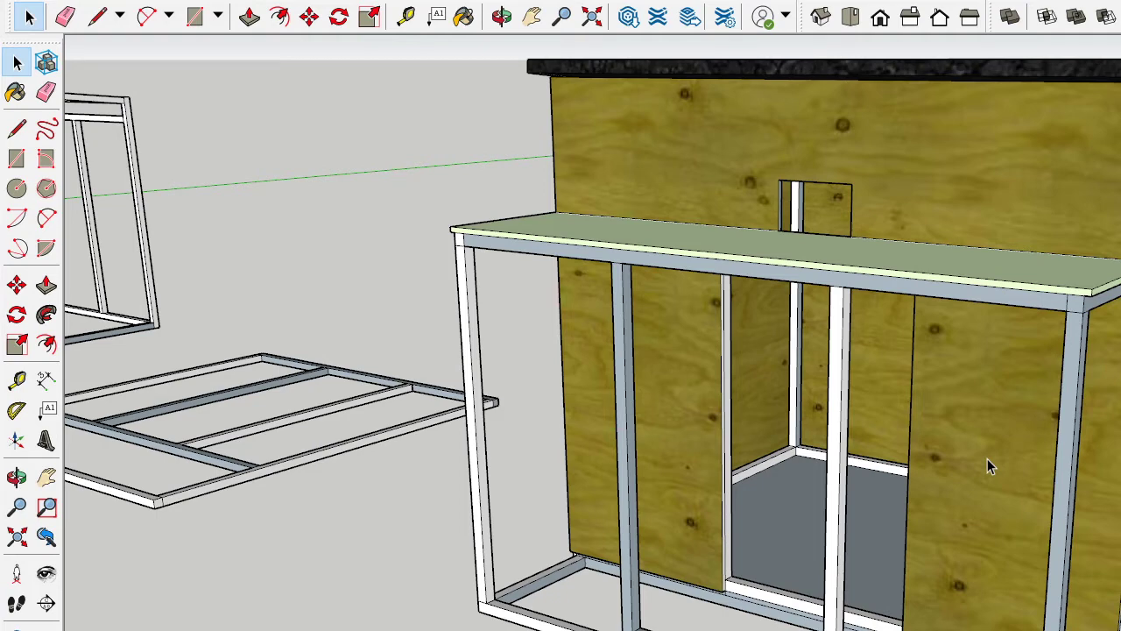
{"action": "middle_click_drag", "start_coordinate": [657, 487], "coordinate": [847, 463]}
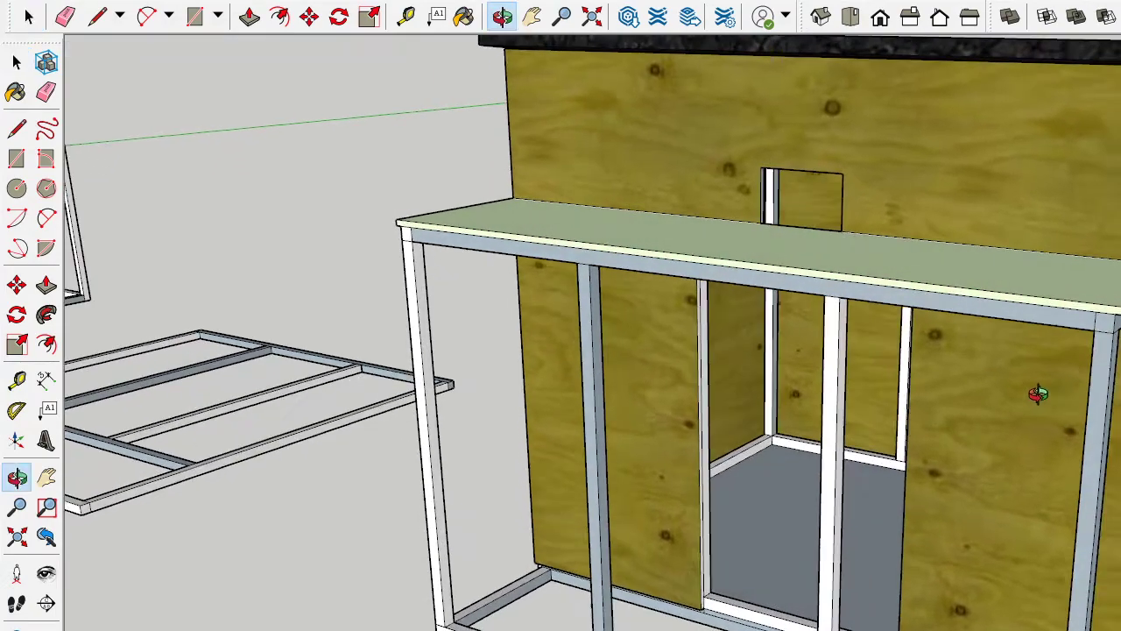
{"action": "mouse_move", "coordinate": [1039, 393]}
{"action": "middle_mouse_down"}
{"action": "mouse_move", "coordinate": [771, 295]}
{"action": "mouse_move", "coordinate": [873, 258]}
{"action": "mouse_move", "coordinate": [886, 272]}
{"action": "middle_mouse_up"}
{"action": "scroll", "coordinate": [908, 308], "scroll_direction": "up", "scroll_amount": 5}
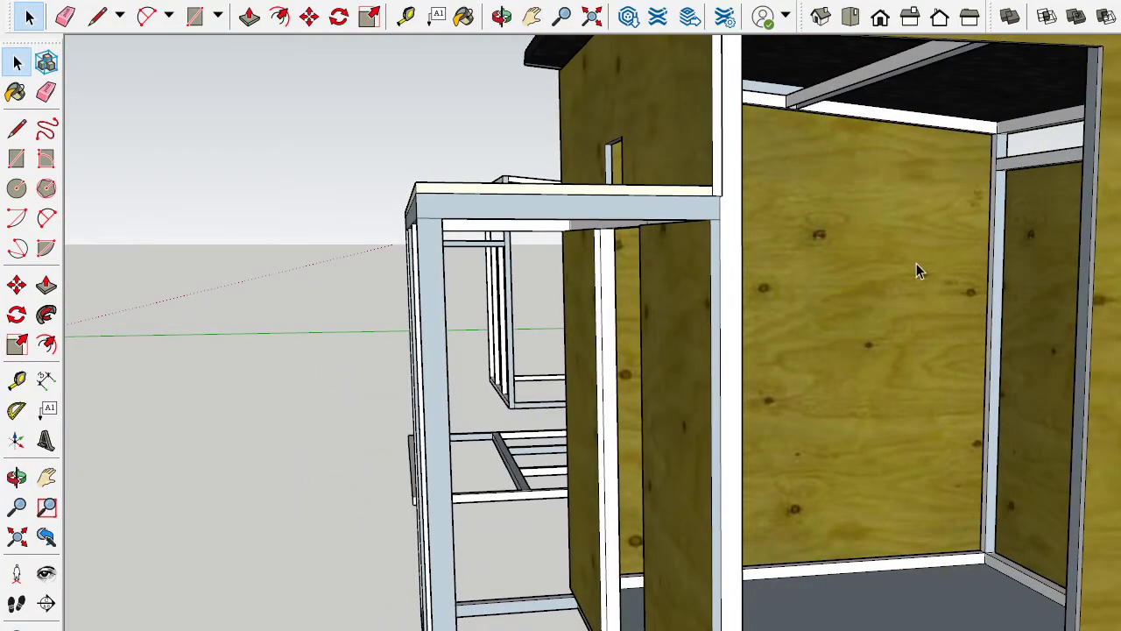
{"action": "mouse_move", "coordinate": [916, 267]}
{"action": "middle_mouse_down"}
{"action": "mouse_move", "coordinate": [882, 325]}
{"action": "mouse_move", "coordinate": [1000, 349]}
{"action": "mouse_move", "coordinate": [771, 393]}
{"action": "mouse_move", "coordinate": [871, 413]}
{"action": "middle_mouse_up"}
{"action": "scroll", "coordinate": [844, 278], "scroll_direction": "up", "scroll_amount": 5}
{"action": "scroll", "coordinate": [844, 279], "scroll_direction": "down", "scroll_amount": 3}
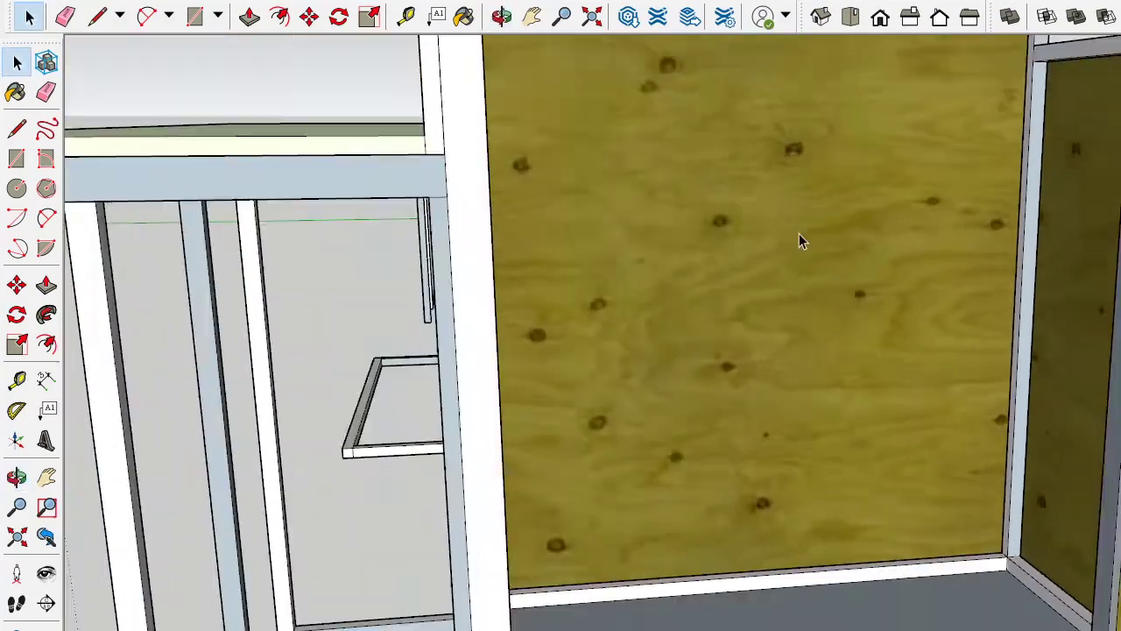
{"action": "mouse_move", "coordinate": [801, 241]}
{"action": "middle_mouse_down"}
{"action": "mouse_move", "coordinate": [783, 333]}
{"action": "mouse_move", "coordinate": [791, 346]}
{"action": "mouse_move", "coordinate": [724, 201]}
{"action": "middle_mouse_up"}
{"action": "scroll", "coordinate": [724, 201], "scroll_direction": "up", "scroll_amount": 2}
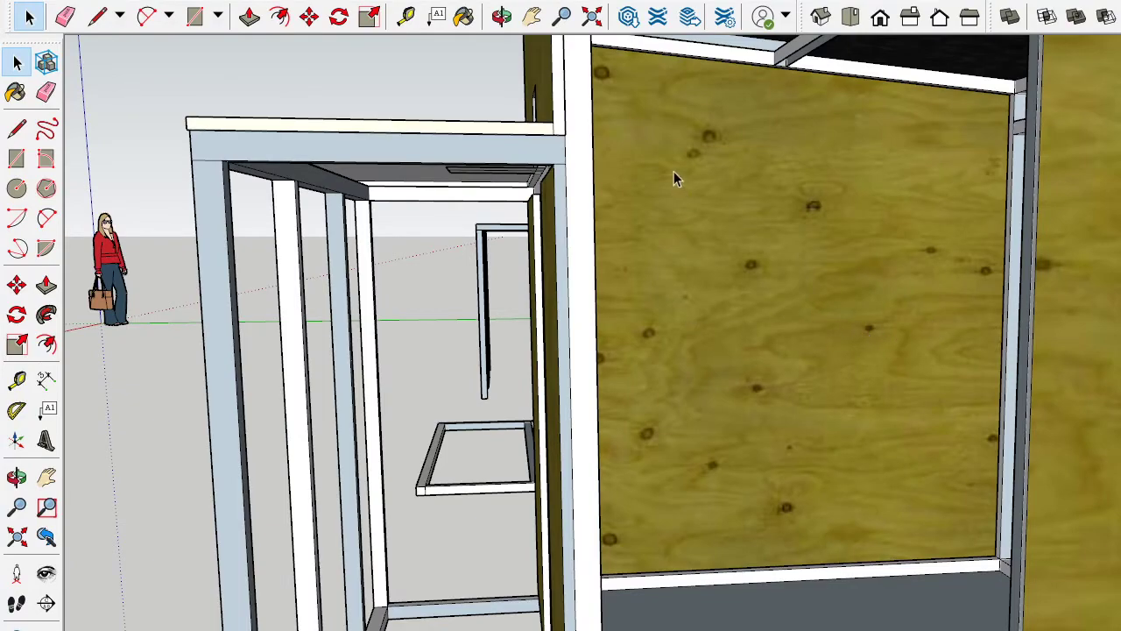
{"action": "mouse_move", "coordinate": [800, 291]}
{"action": "middle_mouse_down"}
{"action": "mouse_move", "coordinate": [1101, 305]}
{"action": "mouse_move", "coordinate": [897, 394]}
{"action": "mouse_move", "coordinate": [1014, 413]}
{"action": "mouse_move", "coordinate": [760, 474]}
{"action": "mouse_move", "coordinate": [318, 458]}
{"action": "mouse_move", "coordinate": [871, 388]}
{"action": "mouse_move", "coordinate": [771, 400]}
{"action": "middle_mouse_up"}
{"action": "scroll", "coordinate": [896, 402], "scroll_direction": "down", "scroll_amount": 3}
{"action": "scroll", "coordinate": [760, 474], "scroll_direction": "up", "scroll_amount": 2}
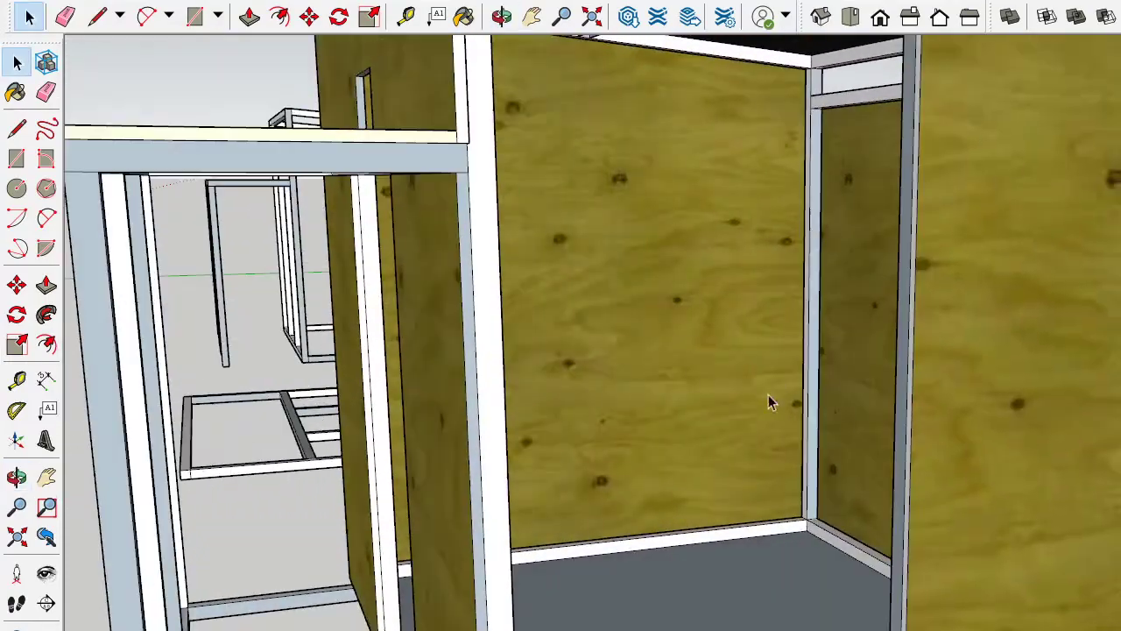
{"action": "scroll", "coordinate": [950, 81], "scroll_direction": "down", "scroll_amount": 2}
{"action": "scroll", "coordinate": [568, 308], "scroll_direction": "down", "scroll_amount": 4}
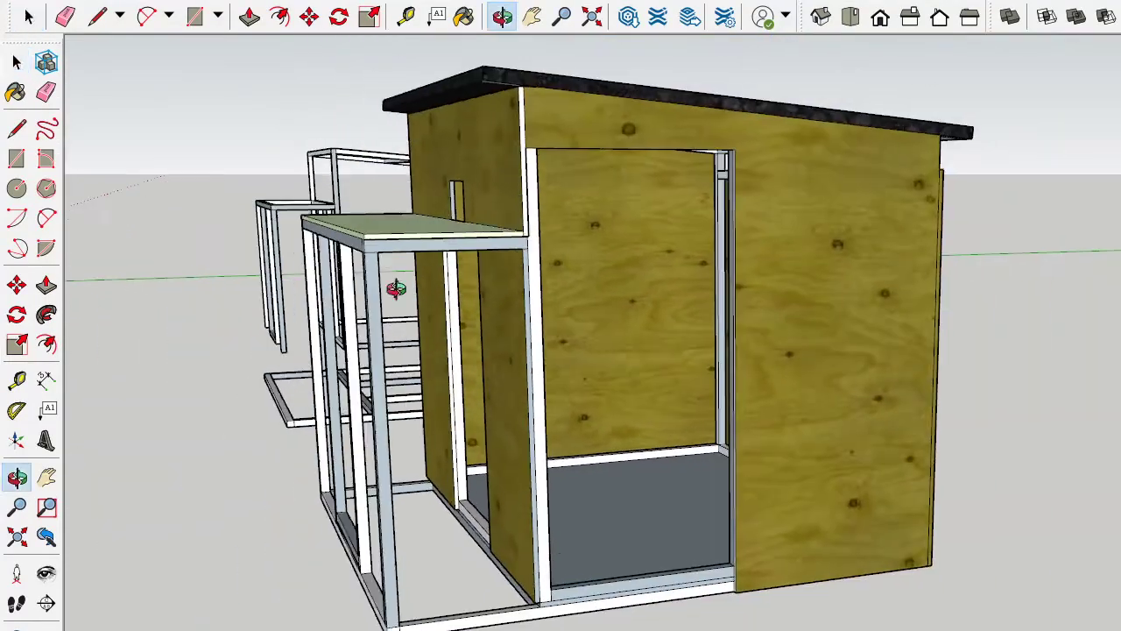
{"action": "scroll", "coordinate": [732, 276], "scroll_direction": "down", "scroll_amount": 3}
Orbit to view the upper plywood wall, porch, roof, door frame and floor frame
{"action": "middle_click_drag", "start_coordinate": [730, 277], "coordinate": [751, 88]}
{"action": "scroll", "coordinate": [751, 87], "scroll_direction": "up", "scroll_amount": 2}
{"action": "scroll", "coordinate": [653, 100], "scroll_direction": "up", "scroll_amount": 2}
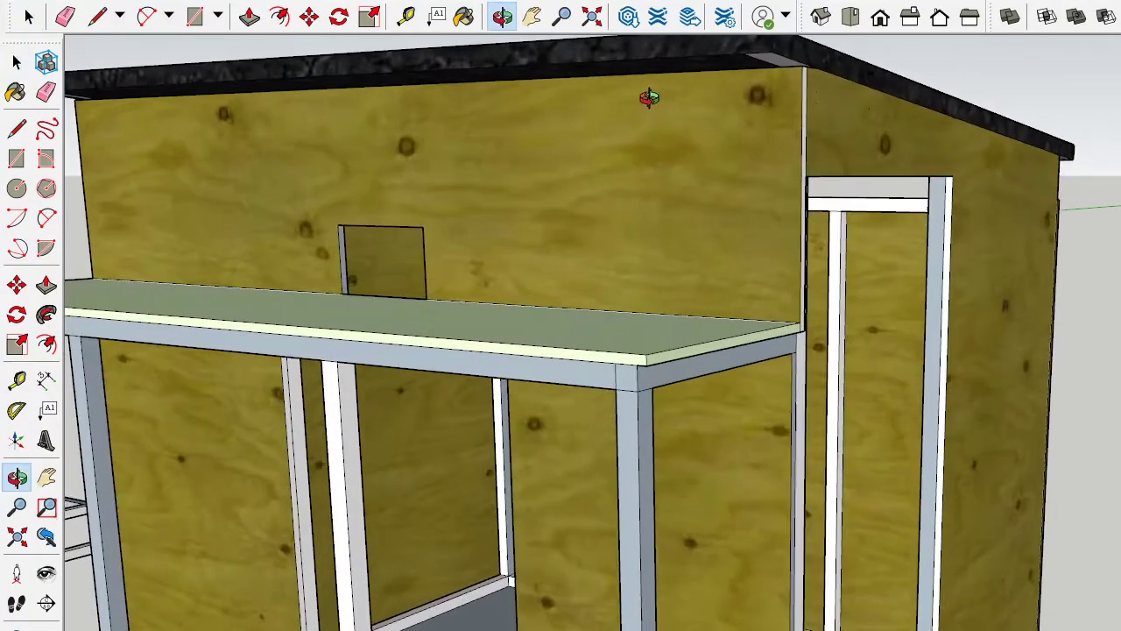
{"action": "middle_click_drag", "start_coordinate": [653, 100], "coordinate": [762, 117]}
{"action": "scroll", "coordinate": [783, 191], "scroll_direction": "down", "scroll_amount": 3}
{"action": "scroll", "coordinate": [747, 140], "scroll_direction": "up", "scroll_amount": 2}
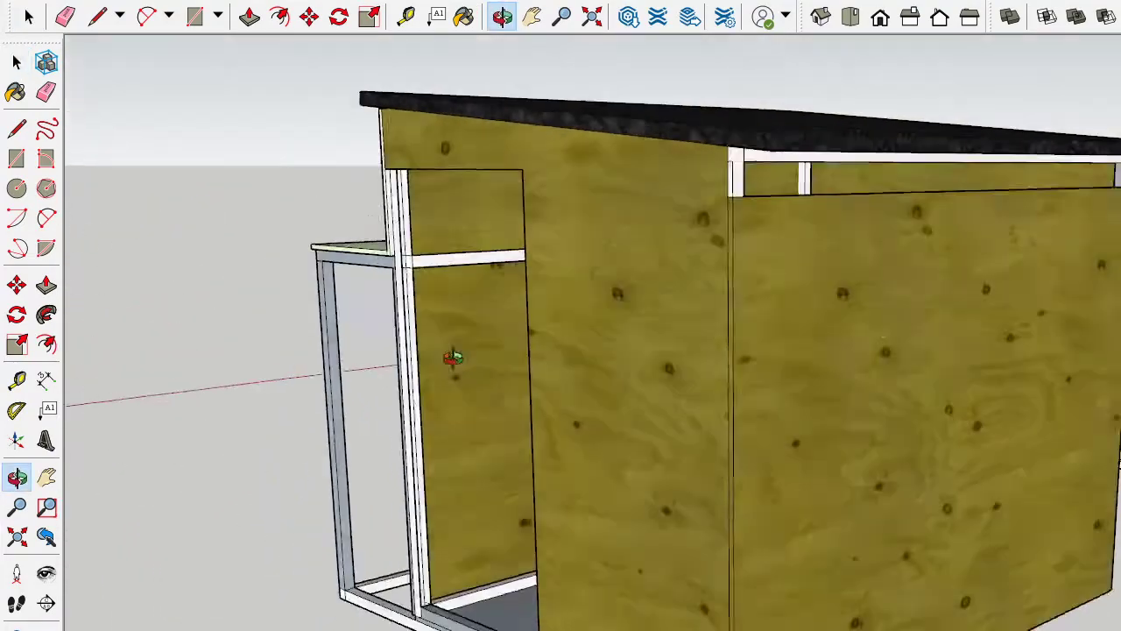
{"action": "mouse_move", "coordinate": [869, 207]}
{"action": "middle_mouse_down"}
{"action": "mouse_move", "coordinate": [880, 246]}
{"action": "mouse_move", "coordinate": [693, 181]}
{"action": "mouse_move", "coordinate": [1053, 289]}
{"action": "middle_mouse_up"}
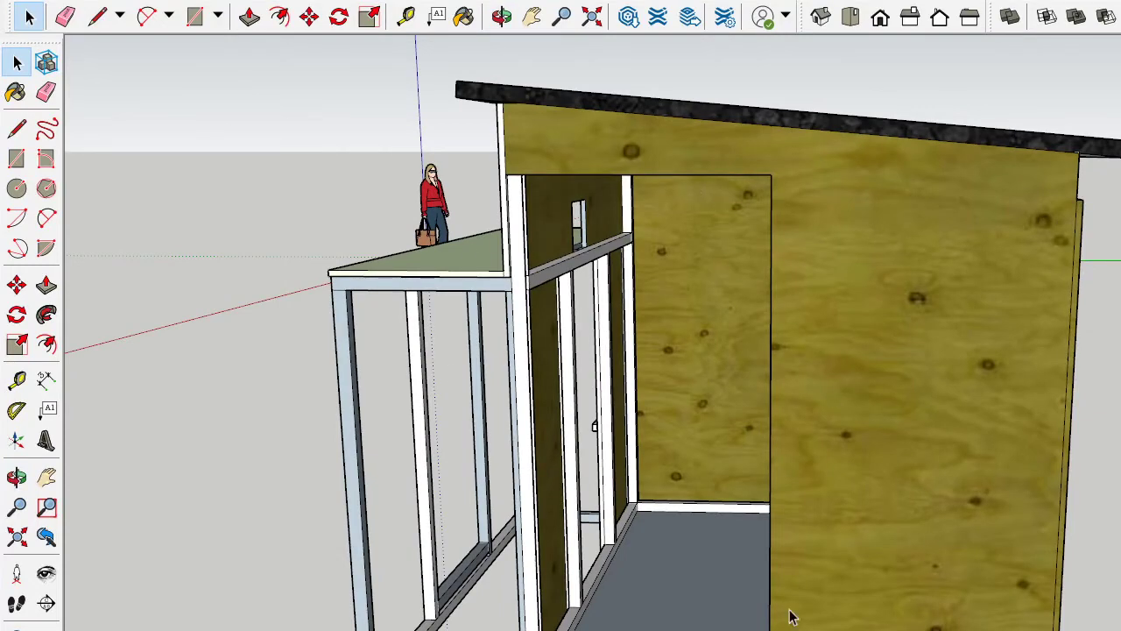
{"action": "middle_click_drag", "start_coordinate": [654, 424], "coordinate": [935, 469]}
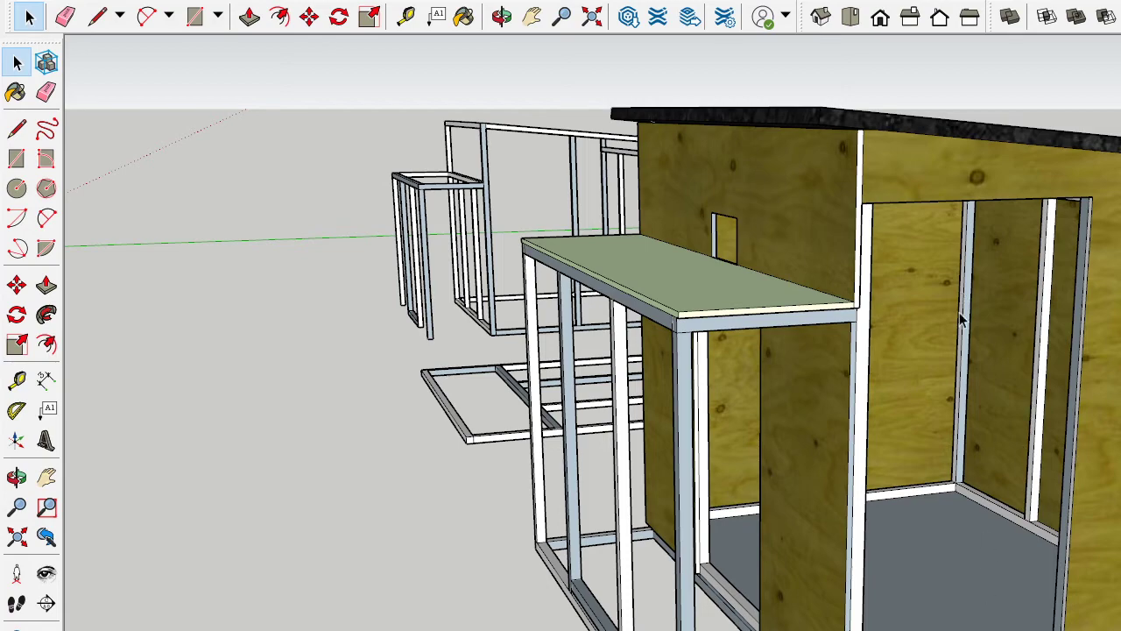
{"action": "mouse_move", "coordinate": [1017, 585]}
{"action": "middle_mouse_down"}
{"action": "mouse_move", "coordinate": [714, 531]}
{"action": "mouse_move", "coordinate": [644, 342]}
{"action": "middle_mouse_up"}
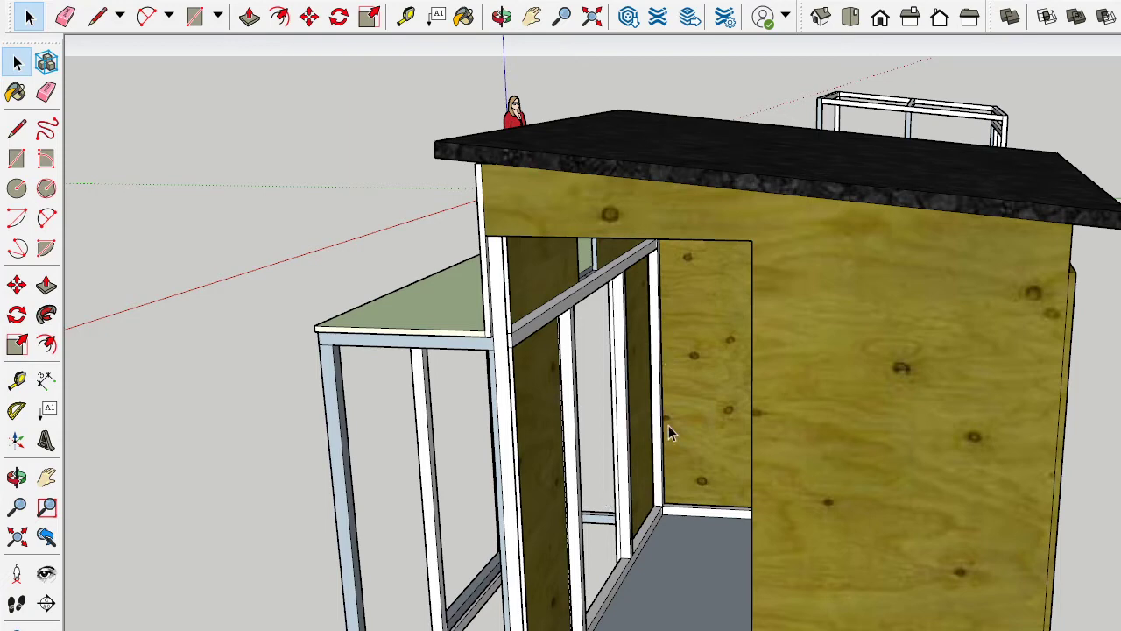
{"action": "mouse_move", "coordinate": [669, 425]}
{"action": "middle_mouse_down"}
{"action": "mouse_move", "coordinate": [601, 380]}
{"action": "mouse_move", "coordinate": [810, 399]}
{"action": "middle_mouse_up"}
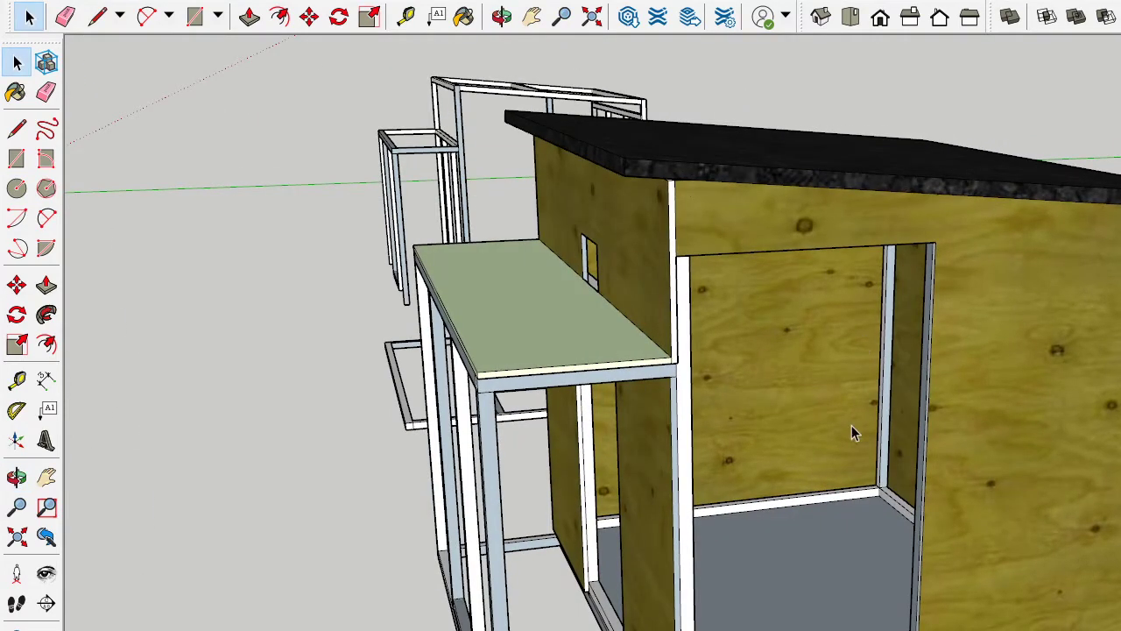
{"action": "scroll", "coordinate": [851, 427], "scroll_direction": "up", "scroll_amount": 3}
{"action": "mouse_move", "coordinate": [851, 428]}
{"action": "middle_mouse_down"}
{"action": "mouse_move", "coordinate": [826, 420]}
{"action": "mouse_move", "coordinate": [831, 428]}
{"action": "middle_mouse_up"}
{"action": "scroll", "coordinate": [831, 428], "scroll_direction": "down", "scroll_amount": 3}
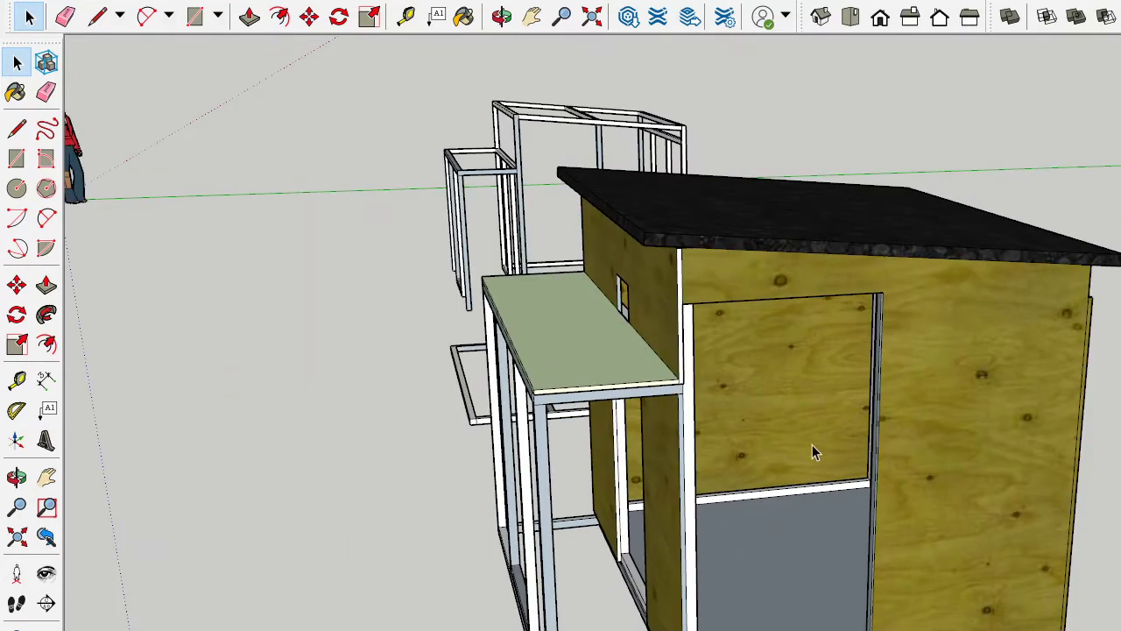
{"action": "scroll", "coordinate": [812, 445], "scroll_direction": "down", "scroll_amount": 2}
{"action": "mouse_move", "coordinate": [813, 444]}
{"action": "middle_mouse_down"}
{"action": "mouse_move", "coordinate": [946, 395]}
{"action": "mouse_move", "coordinate": [969, 408]}
{"action": "mouse_move", "coordinate": [1102, 326]}
{"action": "mouse_move", "coordinate": [514, 318]}
{"action": "middle_mouse_up"}
{"action": "scroll", "coordinate": [969, 408], "scroll_direction": "up", "scroll_amount": 2}
{"action": "scroll", "coordinate": [969, 408], "scroll_direction": "down", "scroll_amount": 2}
{"action": "scroll", "coordinate": [1102, 326], "scroll_direction": "up", "scroll_amount": 3}
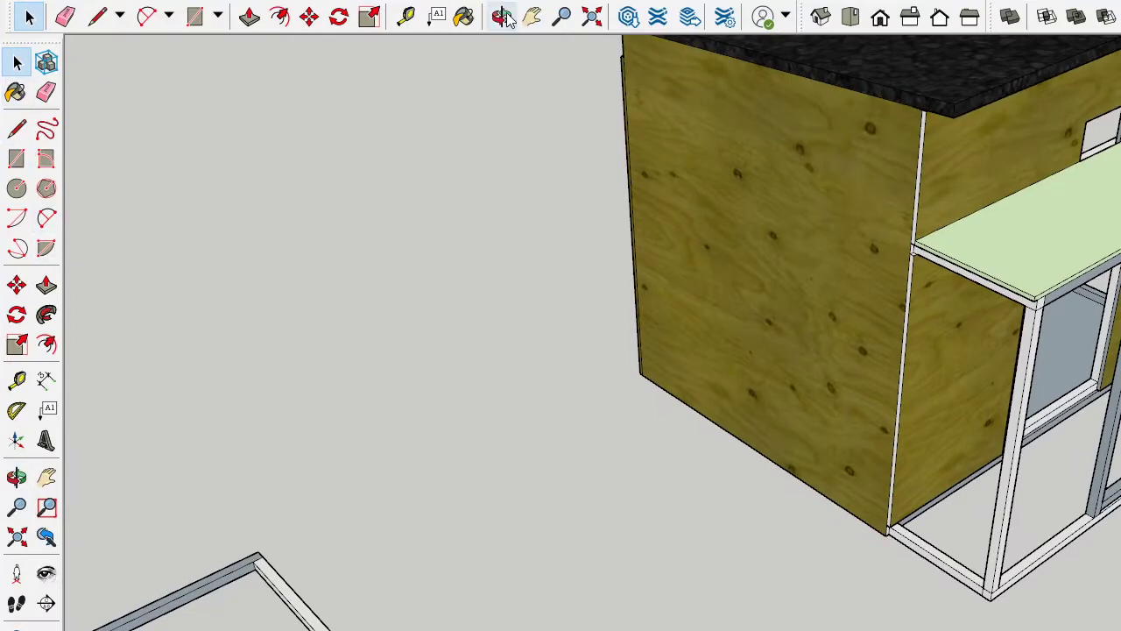
Pick the Tape Measure tool and orbit to face the plywood panel and counter frame
{"action": "left_click", "coordinate": [407, 18]}
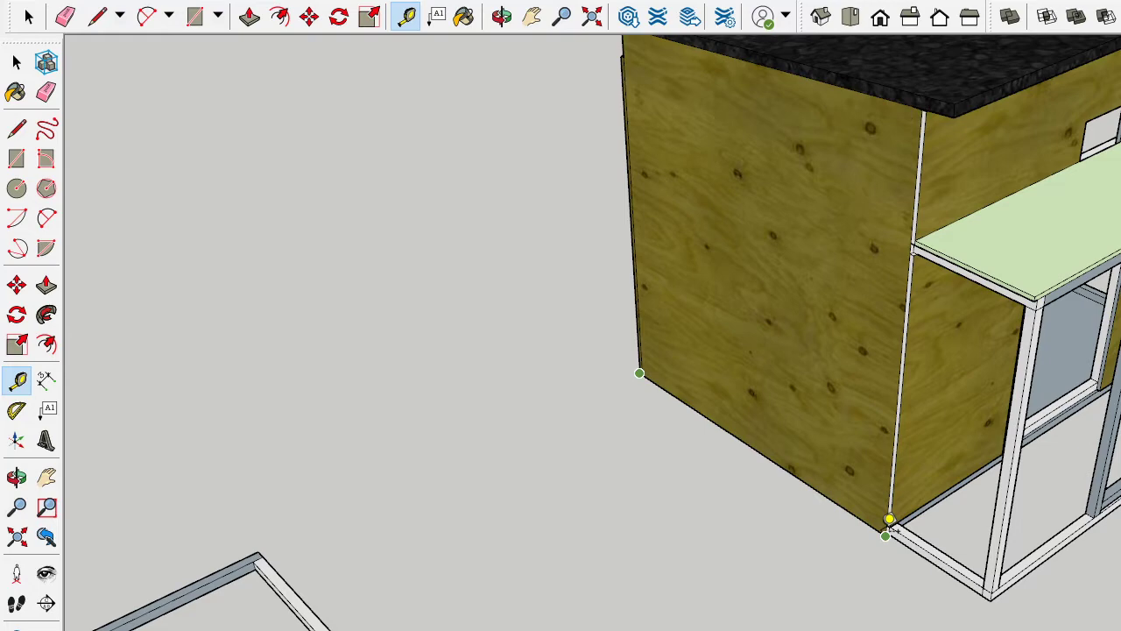
{"action": "middle_click_drag", "start_coordinate": [889, 521], "coordinate": [645, 580]}
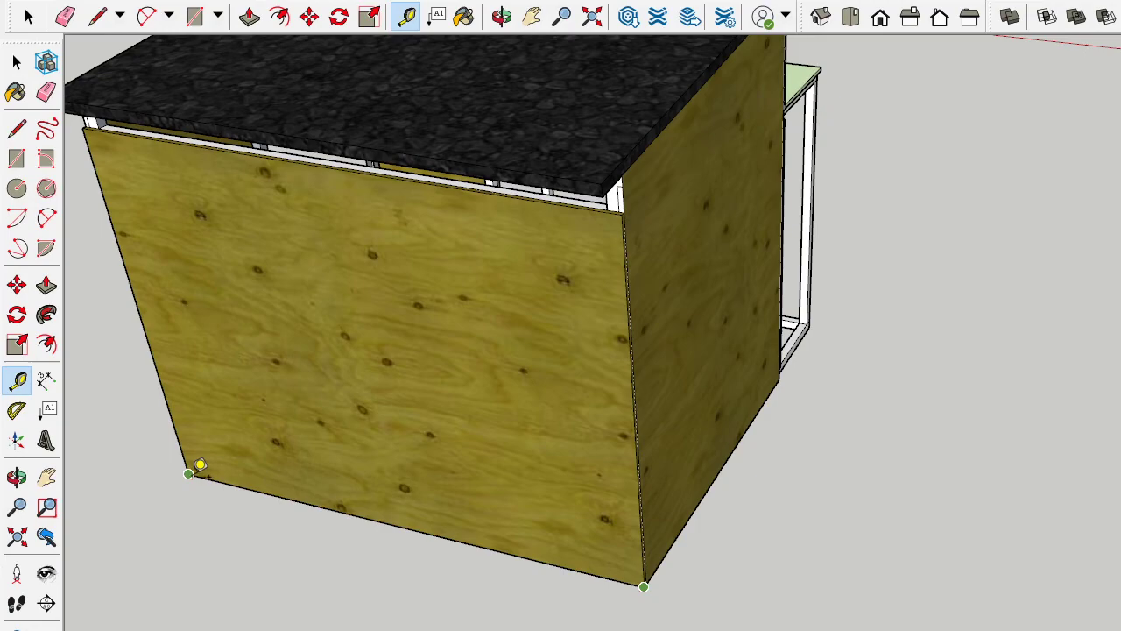
{"action": "mouse_move", "coordinate": [310, 471]}
{"action": "middle_mouse_down"}
{"action": "mouse_move", "coordinate": [543, 523]}
{"action": "mouse_move", "coordinate": [873, 548]}
{"action": "mouse_move", "coordinate": [784, 476]}
{"action": "middle_mouse_up"}
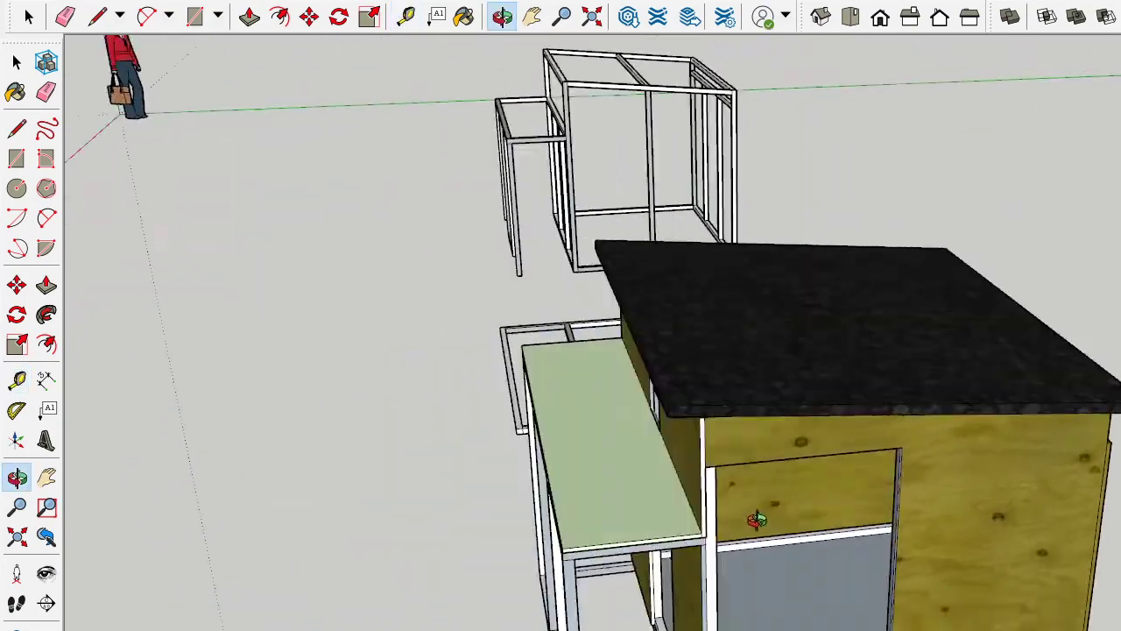
{"action": "scroll", "coordinate": [851, 517], "scroll_direction": "up", "scroll_amount": 3}
{"action": "middle_click_drag", "start_coordinate": [853, 517], "coordinate": [947, 526]}
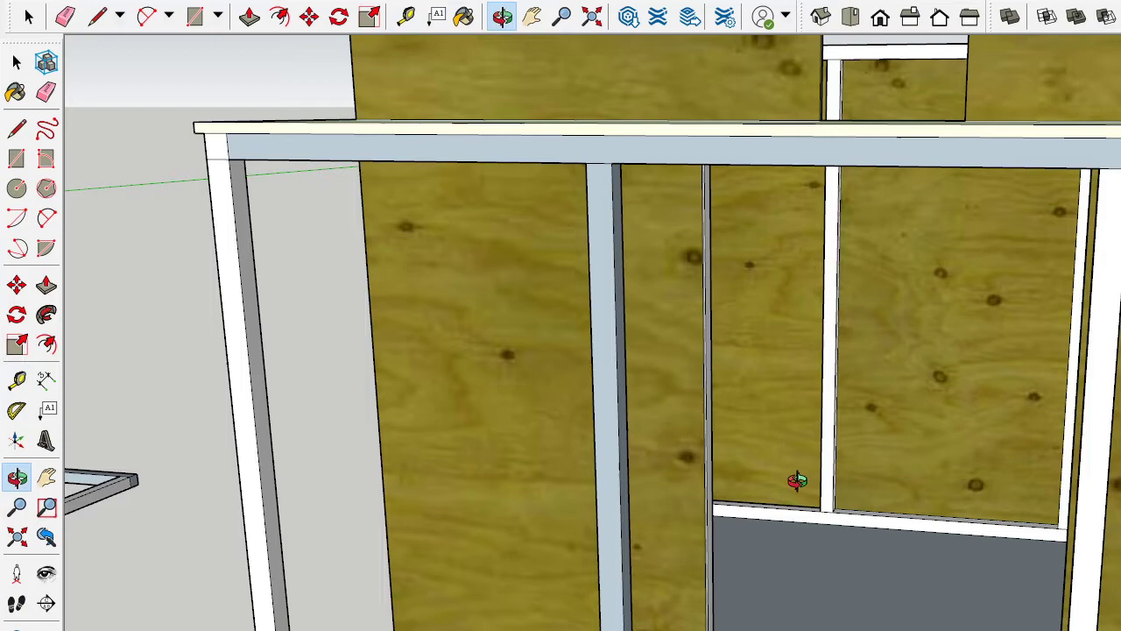
{"action": "middle_click_drag", "start_coordinate": [796, 476], "coordinate": [749, 349]}
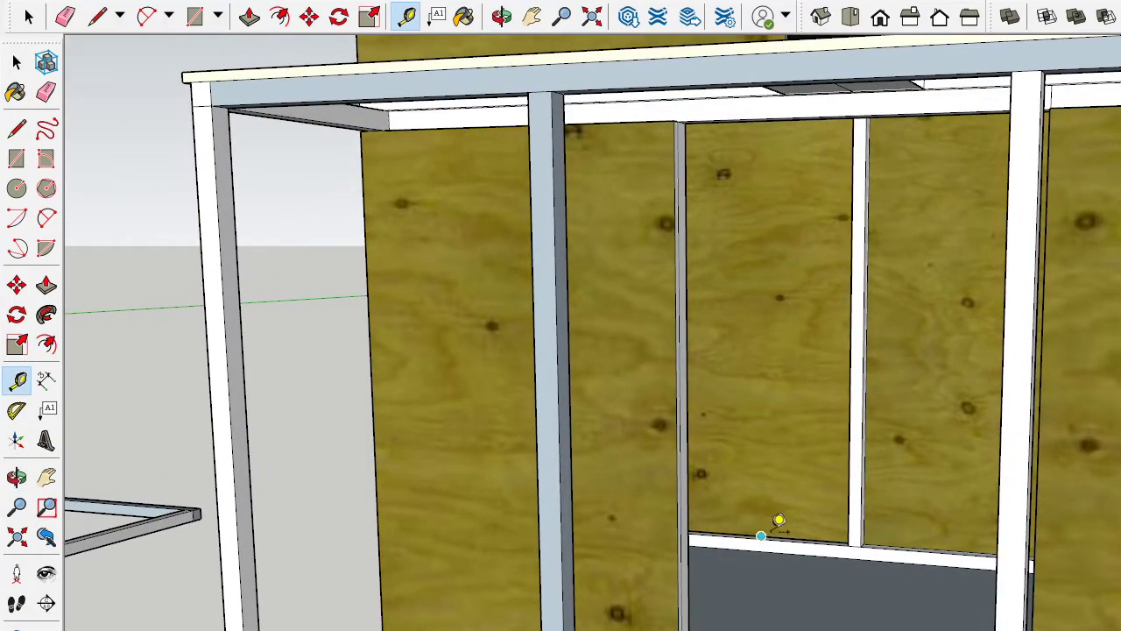
{"action": "mouse_move", "coordinate": [775, 290]}
{"action": "middle_mouse_down"}
{"action": "mouse_move", "coordinate": [741, 258]}
{"action": "mouse_move", "coordinate": [764, 163]}
{"action": "middle_mouse_up"}
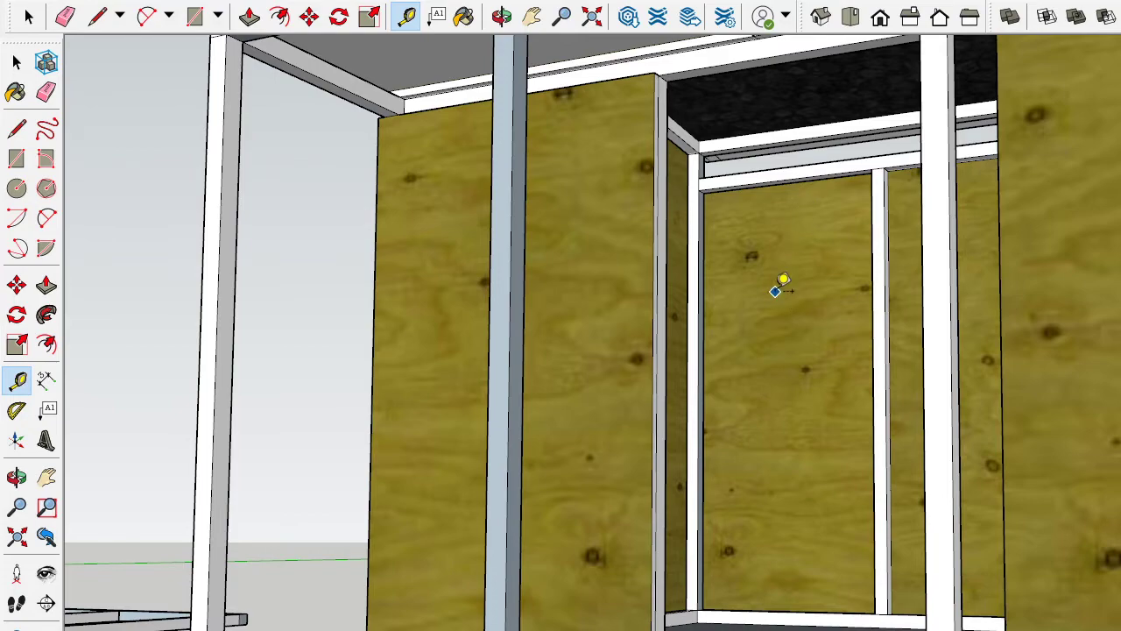
{"action": "mouse_move", "coordinate": [779, 336]}
{"action": "middle_mouse_down"}
{"action": "mouse_move", "coordinate": [808, 423]}
{"action": "mouse_move", "coordinate": [819, 413]}
{"action": "middle_mouse_up"}
{"action": "mouse_move", "coordinate": [862, 453]}
{"action": "middle_mouse_down"}
{"action": "mouse_move", "coordinate": [894, 526]}
{"action": "mouse_move", "coordinate": [964, 535]}
{"action": "mouse_move", "coordinate": [1059, 208]}
{"action": "middle_mouse_up"}
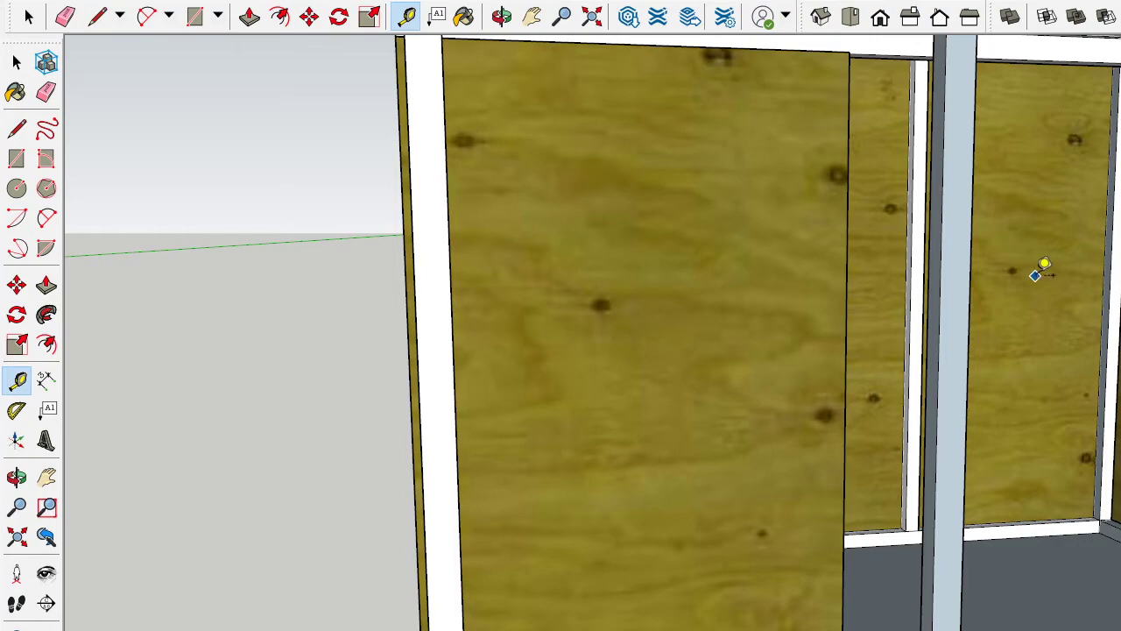
{"action": "mouse_move", "coordinate": [1034, 271]}
{"action": "middle_mouse_down"}
{"action": "mouse_move", "coordinate": [1048, 304]}
{"action": "mouse_move", "coordinate": [911, 373]}
{"action": "mouse_move", "coordinate": [911, 268]}
{"action": "mouse_move", "coordinate": [668, 175]}
{"action": "middle_mouse_up"}
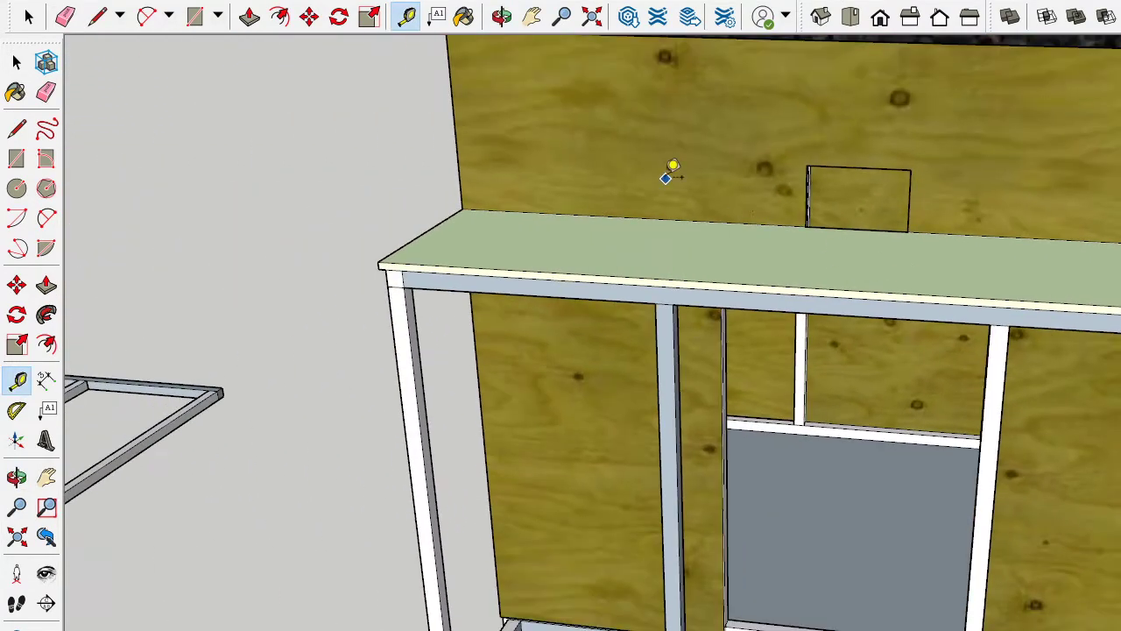
{"action": "scroll", "coordinate": [571, 169], "scroll_direction": "up", "scroll_amount": 1}
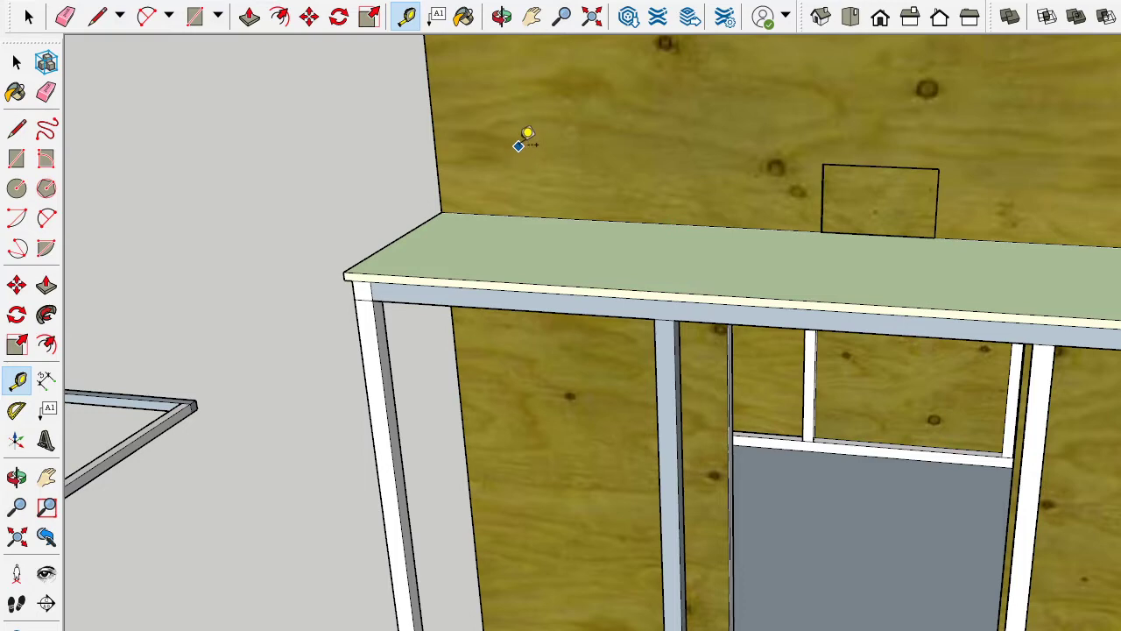
{"action": "scroll", "coordinate": [519, 149], "scroll_direction": "down", "scroll_amount": 3}
{"action": "scroll", "coordinate": [972, 310], "scroll_direction": "up", "scroll_amount": 4}
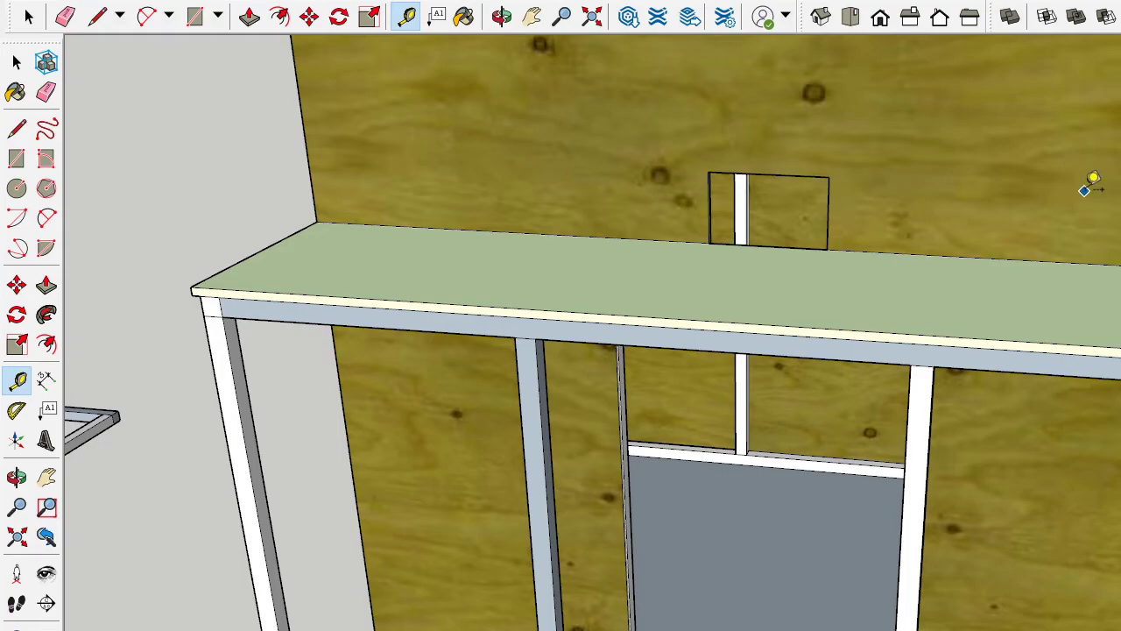
{"action": "middle_click_drag", "start_coordinate": [841, 289], "coordinate": [896, 288]}
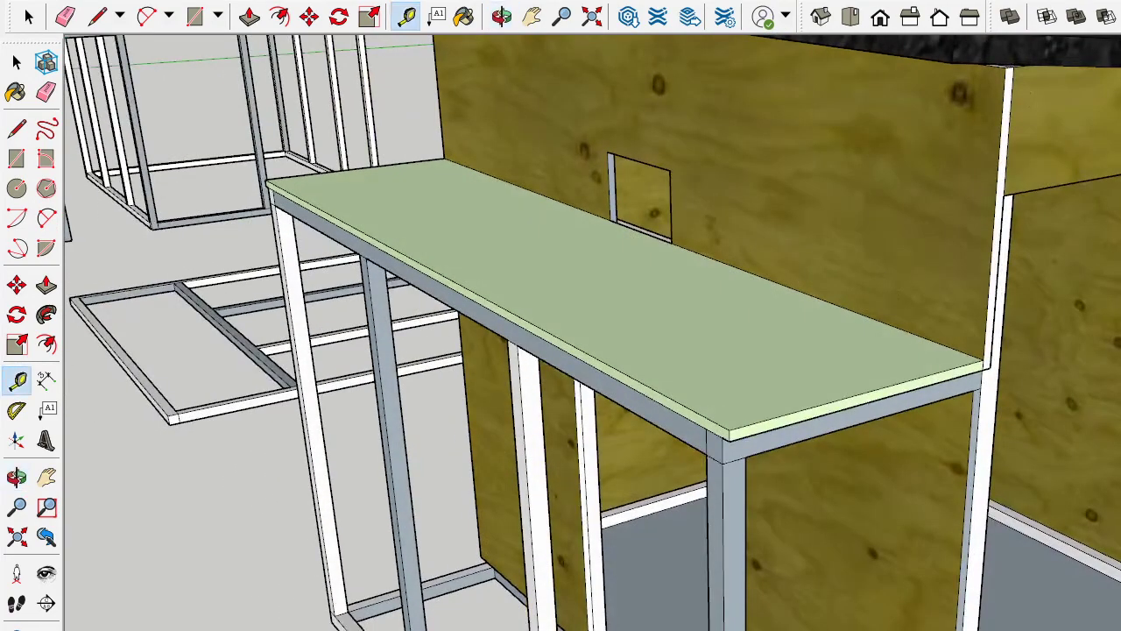
{"action": "scroll", "coordinate": [1002, 526], "scroll_direction": "up", "scroll_amount": 3}
{"action": "scroll", "coordinate": [1002, 525], "scroll_direction": "up", "scroll_amount": 3}
{"action": "scroll", "coordinate": [961, 450], "scroll_direction": "up", "scroll_amount": 1}
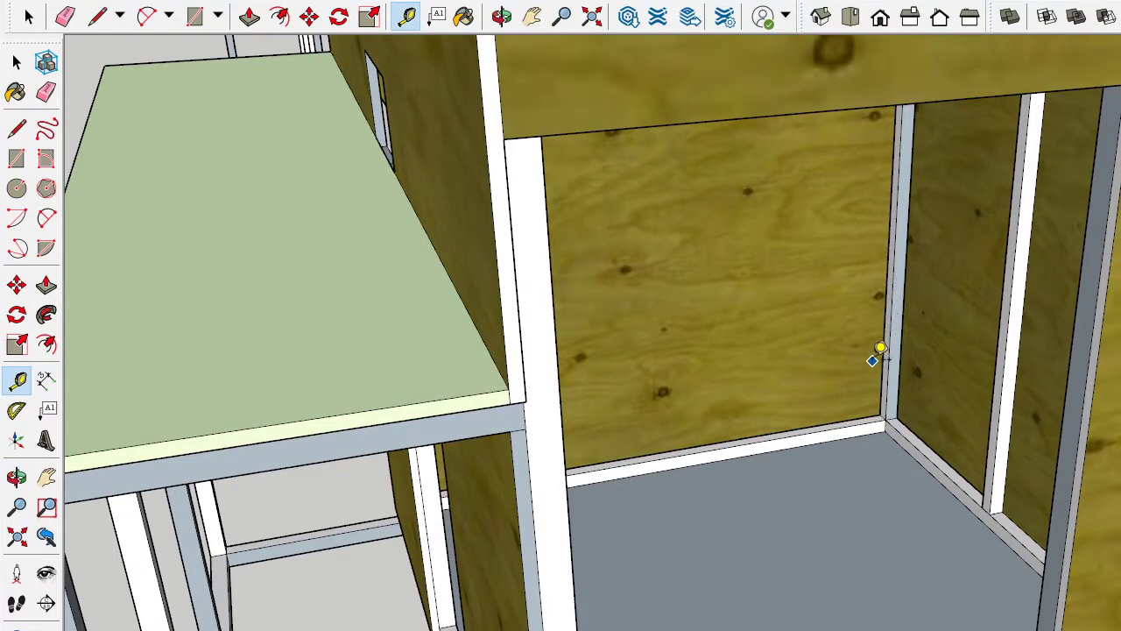
{"action": "scroll", "coordinate": [732, 427], "scroll_direction": "down", "scroll_amount": 2}
{"action": "scroll", "coordinate": [906, 435], "scroll_direction": "down", "scroll_amount": 4}
{"action": "mouse_move", "coordinate": [891, 441]}
{"action": "middle_mouse_down"}
{"action": "mouse_move", "coordinate": [821, 458]}
{"action": "mouse_move", "coordinate": [1111, 390]}
{"action": "mouse_move", "coordinate": [873, 260]}
{"action": "middle_mouse_up"}
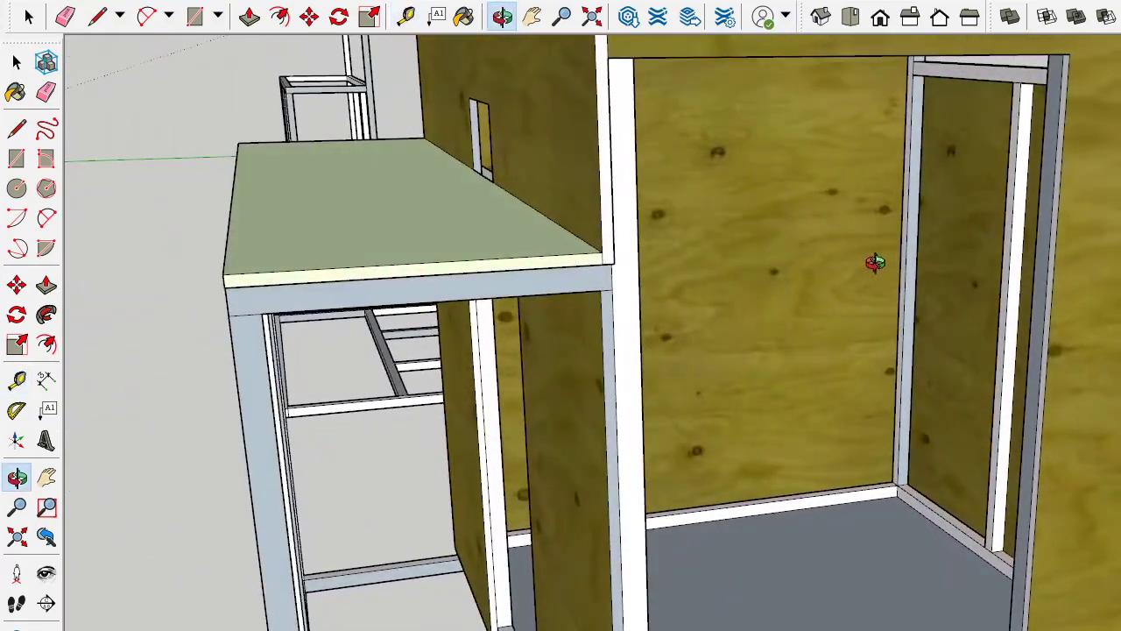
{"action": "mouse_move", "coordinate": [786, 349]}
{"action": "middle_mouse_down"}
{"action": "mouse_move", "coordinate": [833, 333]}
{"action": "mouse_move", "coordinate": [1046, 388]}
{"action": "mouse_move", "coordinate": [905, 405]}
{"action": "mouse_move", "coordinate": [916, 394]}
{"action": "middle_mouse_up"}
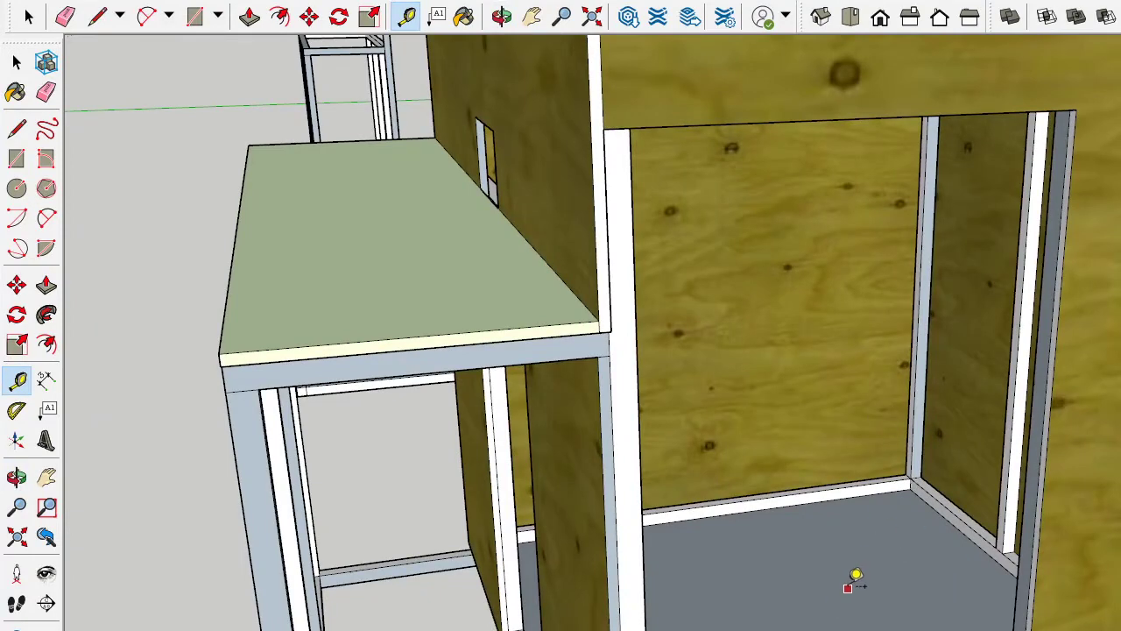
{"action": "middle_click_drag", "start_coordinate": [856, 578], "coordinate": [926, 601]}
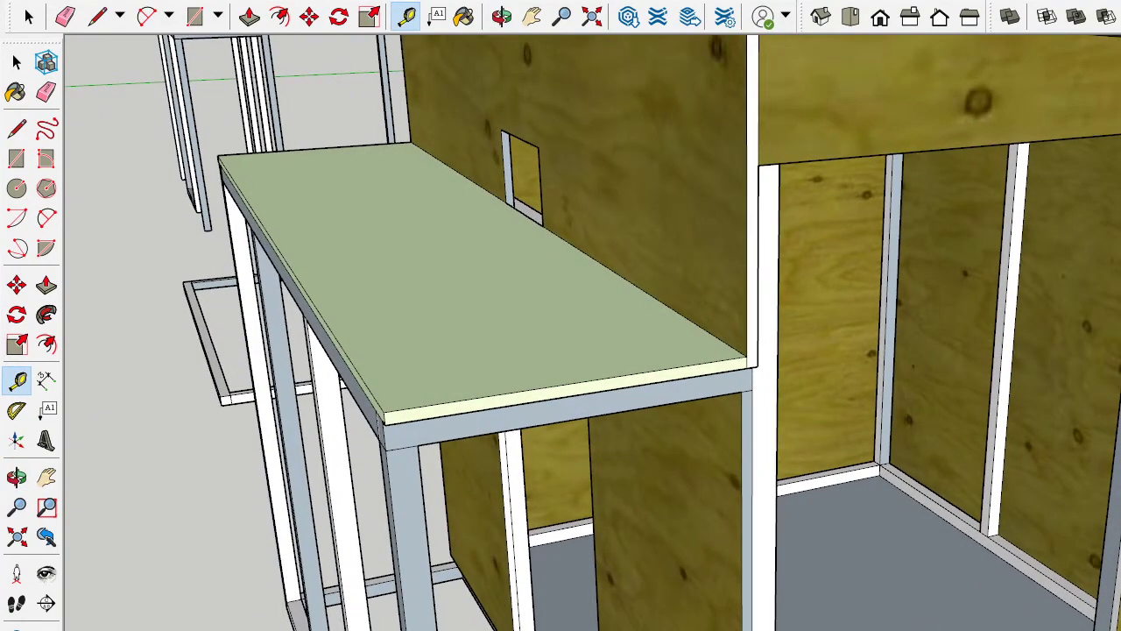
{"action": "mouse_move", "coordinate": [919, 551]}
{"action": "middle_mouse_down"}
{"action": "mouse_move", "coordinate": [608, 531]}
{"action": "mouse_move", "coordinate": [514, 538]}
{"action": "mouse_move", "coordinate": [841, 526]}
{"action": "middle_mouse_up"}
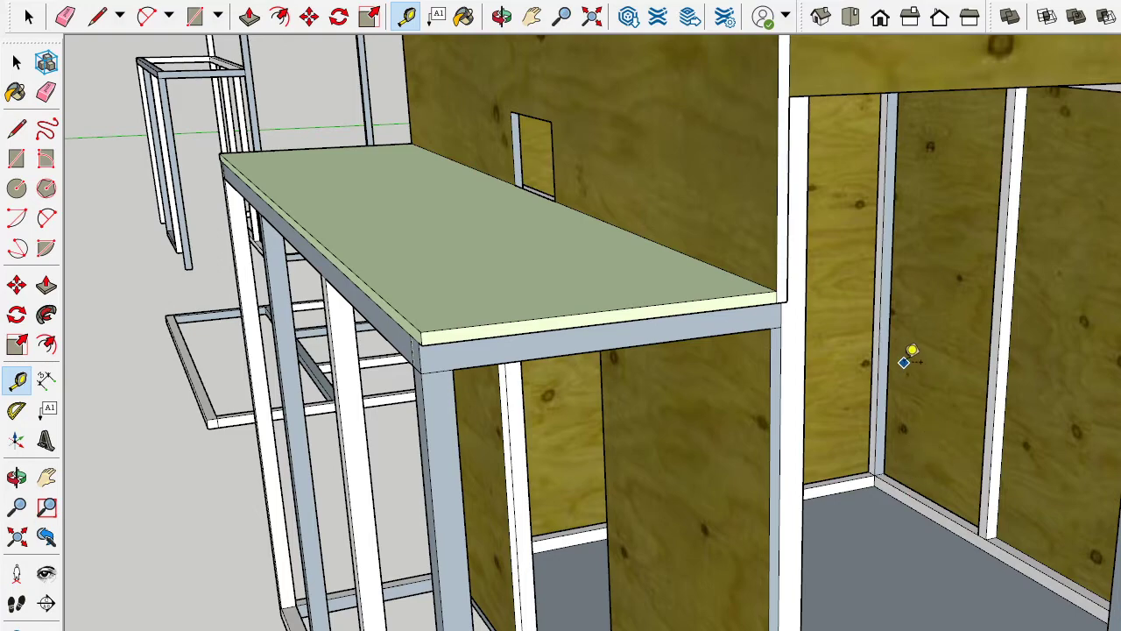
{"action": "middle_click_drag", "start_coordinate": [908, 351], "coordinate": [899, 271]}
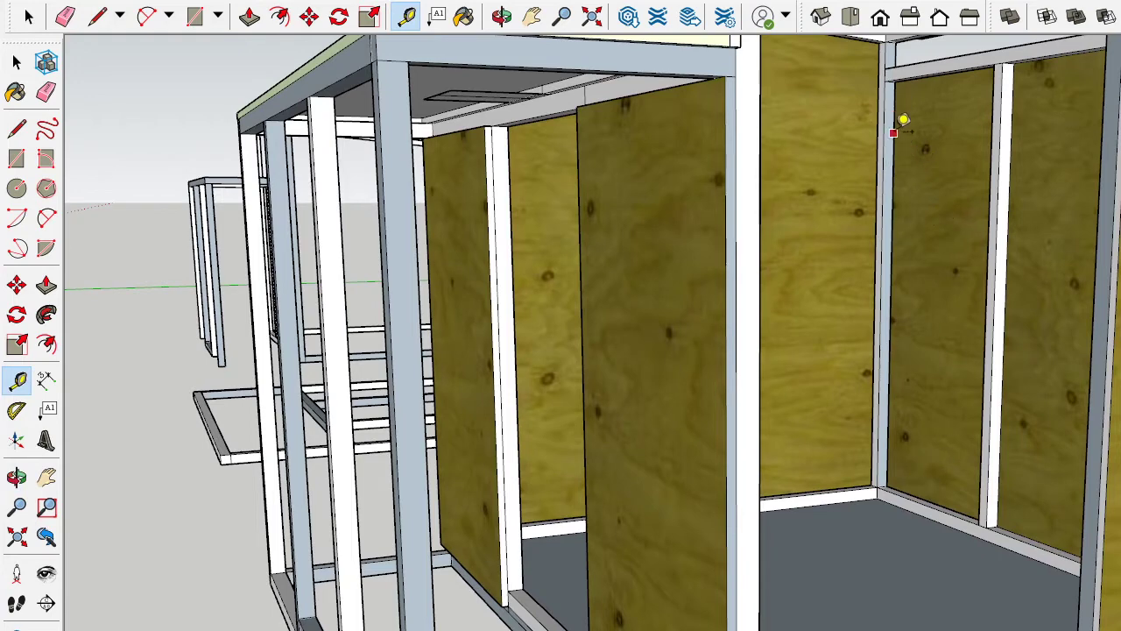
{"action": "left_click", "coordinate": [878, 485]}
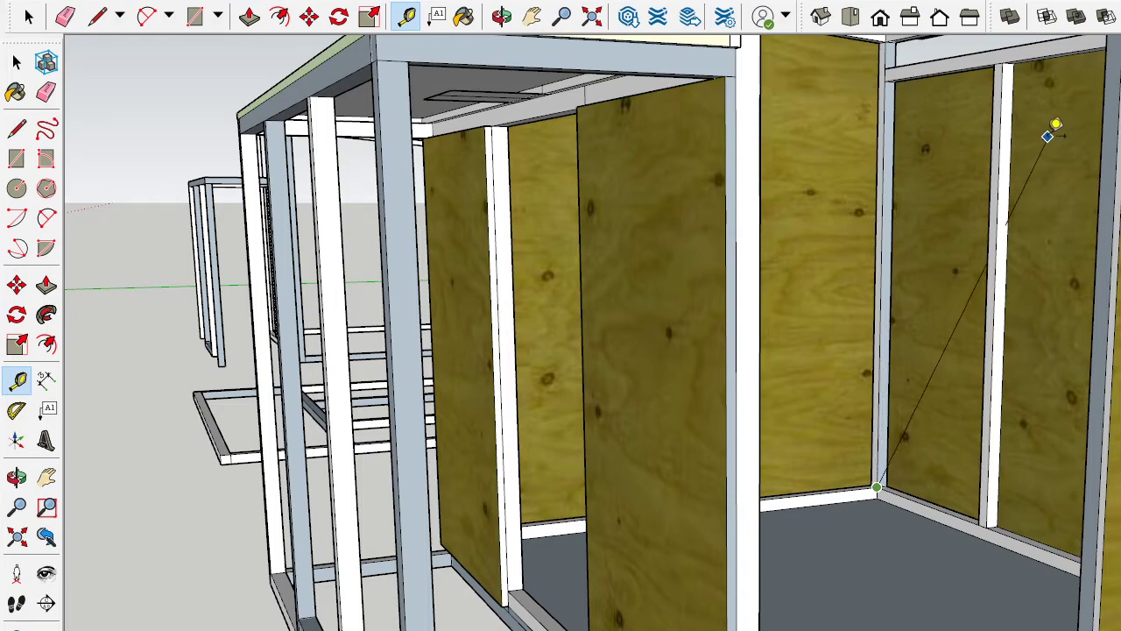
{"action": "left_click", "coordinate": [1038, 123]}
{"action": "scroll", "coordinate": [878, 351], "scroll_direction": "down", "scroll_amount": 5}
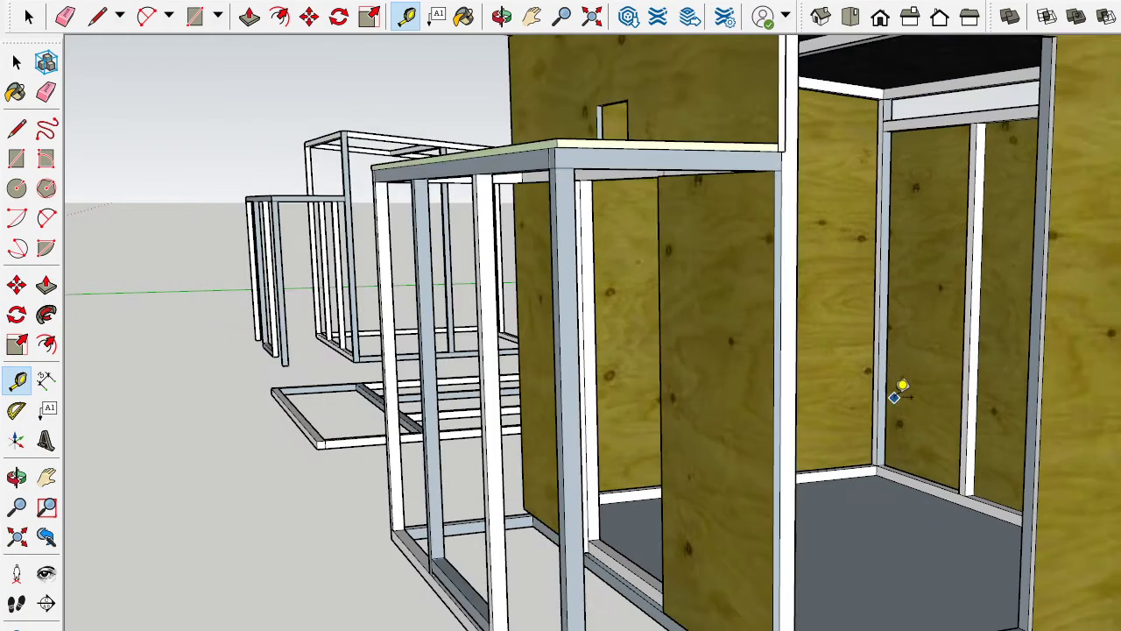
{"action": "middle_click_drag", "start_coordinate": [896, 393], "coordinate": [1014, 376]}
{"action": "scroll", "coordinate": [1008, 333], "scroll_direction": "up", "scroll_amount": 5}
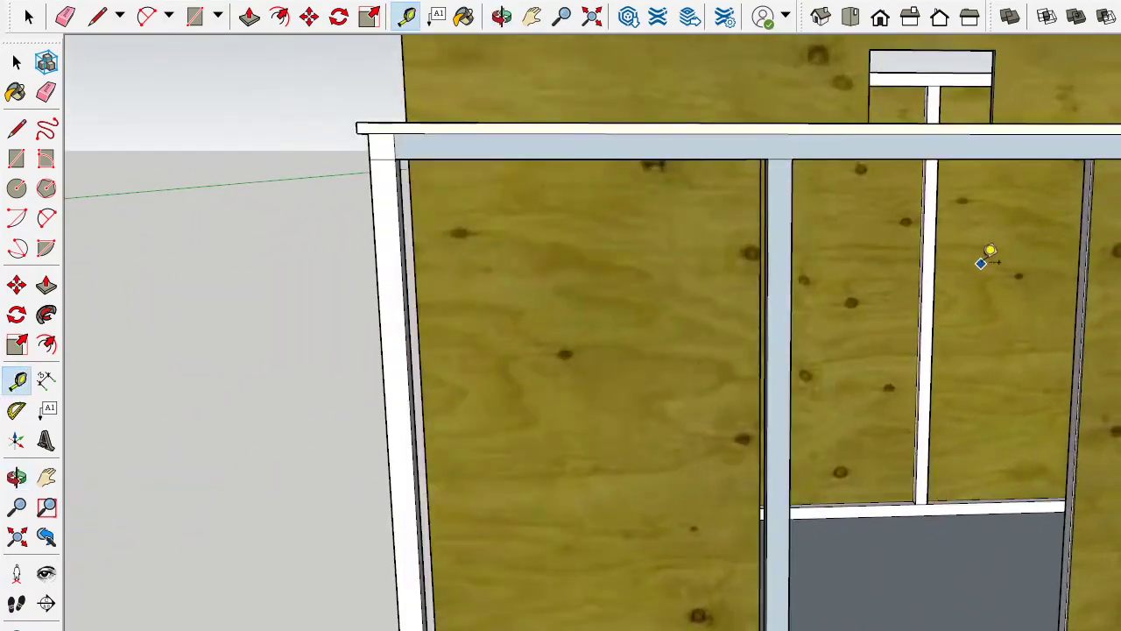
{"action": "scroll", "coordinate": [984, 254], "scroll_direction": "up", "scroll_amount": 3}
{"action": "mouse_move", "coordinate": [1041, 164]}
{"action": "middle_mouse_down"}
{"action": "mouse_move", "coordinate": [1009, 213]}
{"action": "mouse_move", "coordinate": [973, 213]}
{"action": "middle_mouse_up"}
{"action": "scroll", "coordinate": [587, 157], "scroll_direction": "up", "scroll_amount": 2}
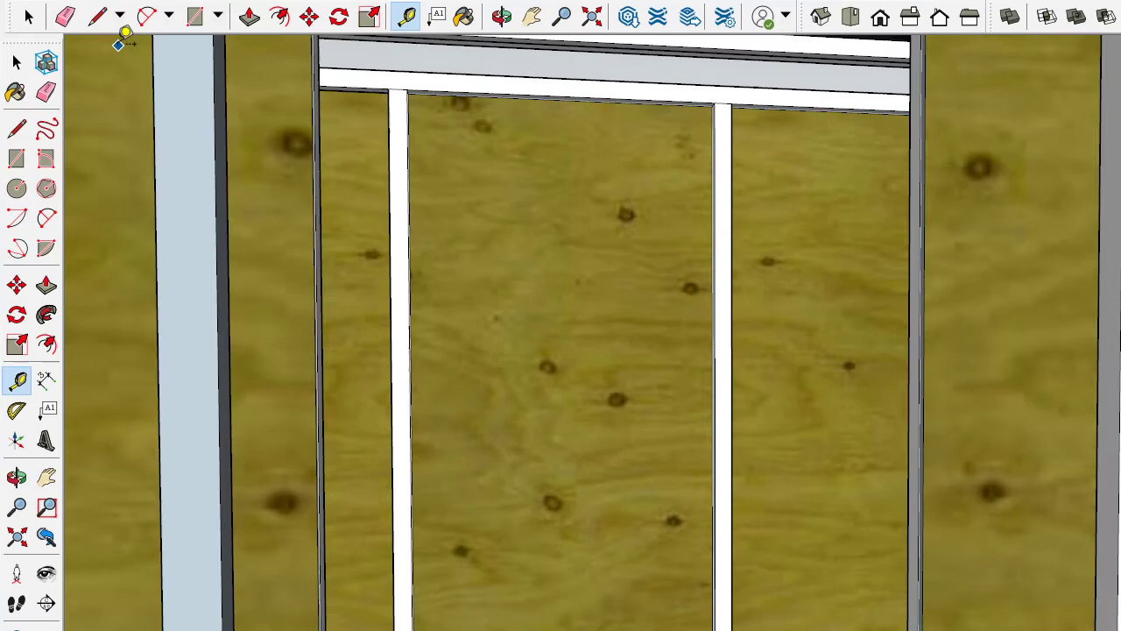
Draw a line down from the interior plywood panel's top edge, then return to Select
{"action": "left_click", "coordinate": [96, 15]}
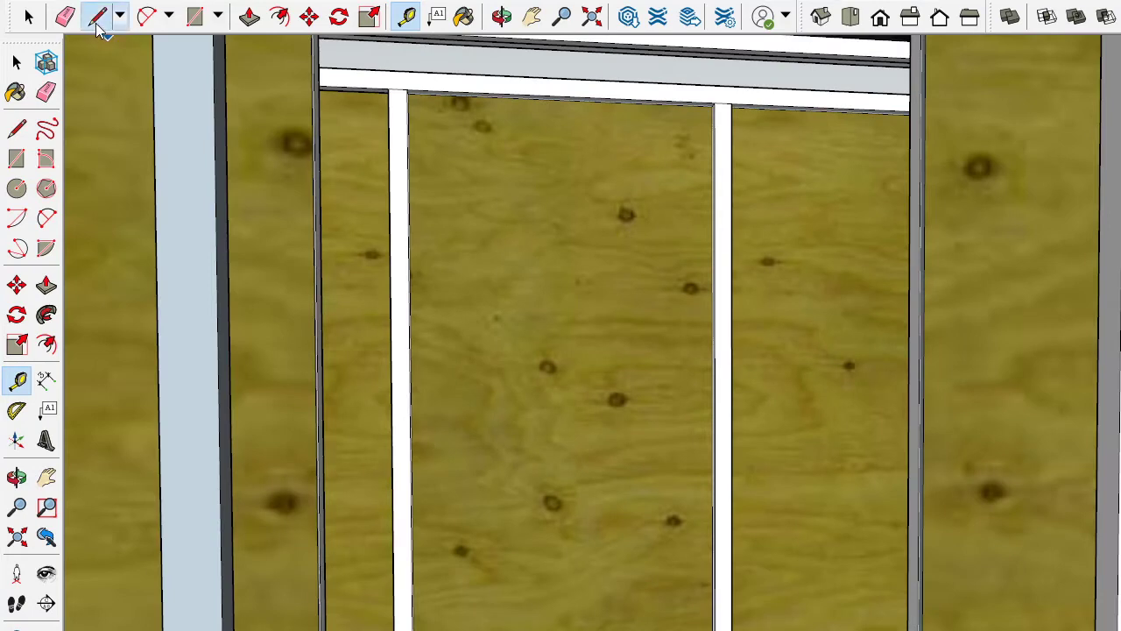
{"action": "left_click", "coordinate": [564, 77]}
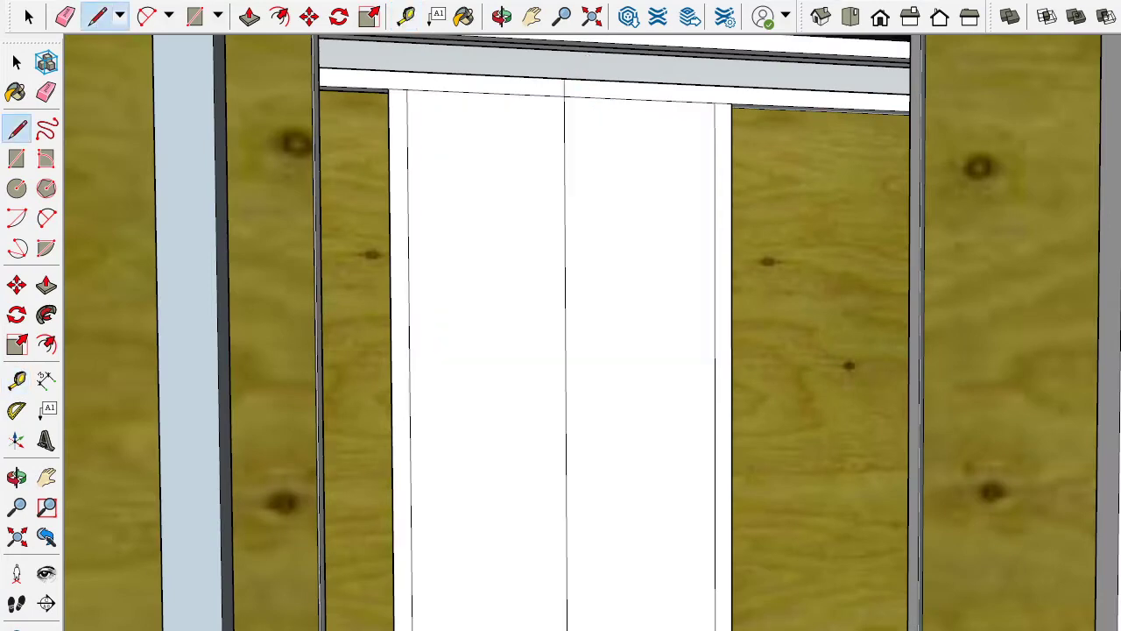
{"action": "left_click", "coordinate": [16, 62]}
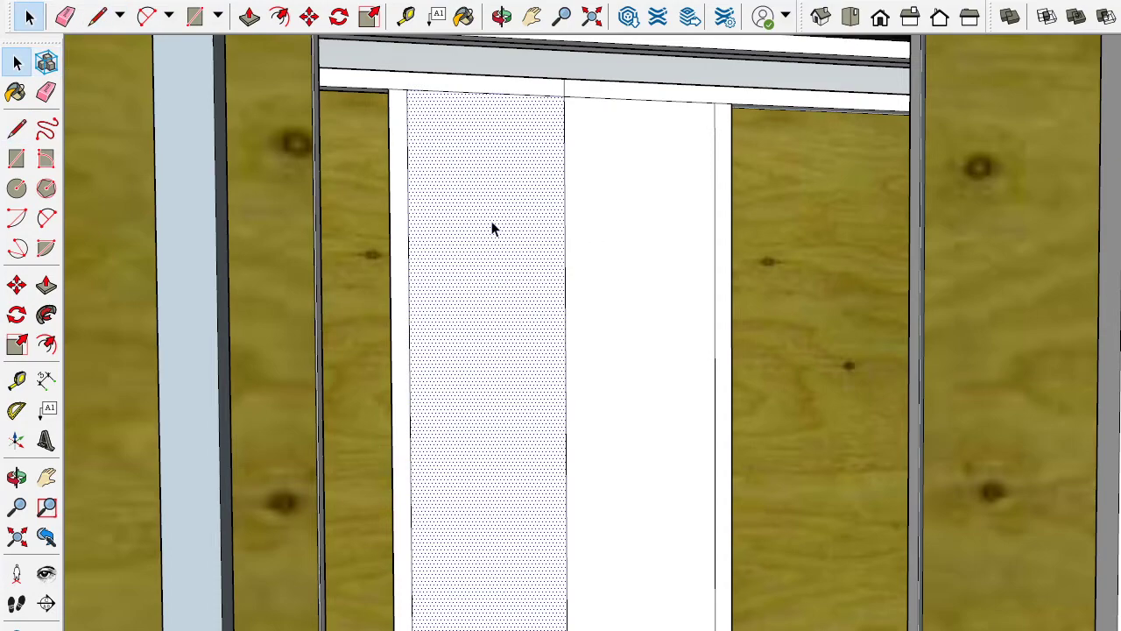
{"action": "middle_click_drag", "start_coordinate": [627, 239], "coordinate": [495, 218]}
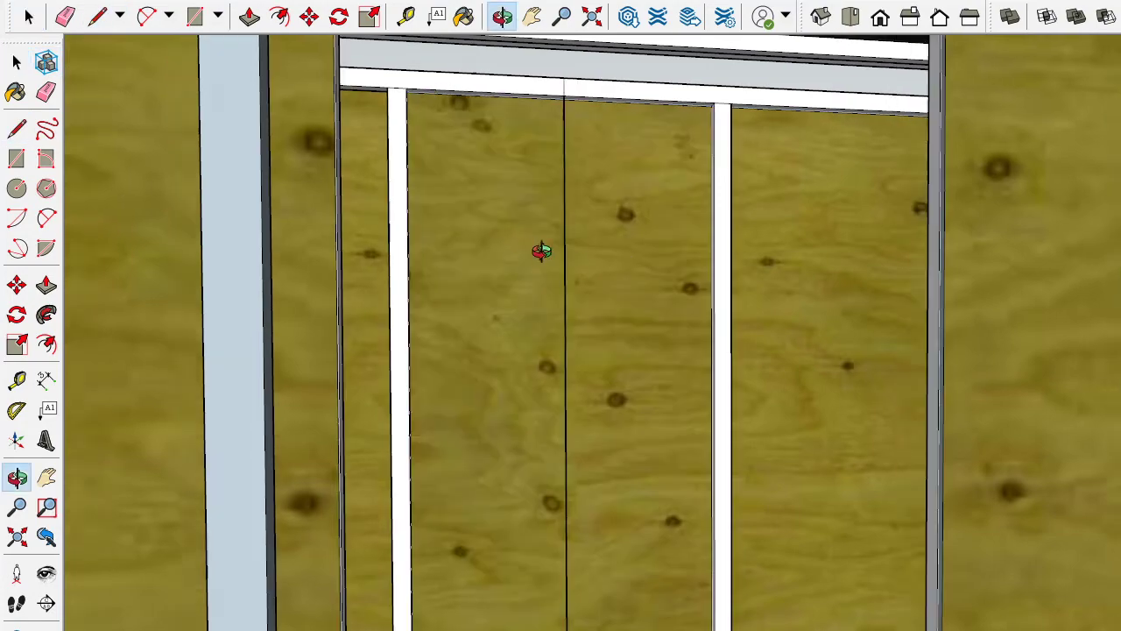
With the Line tool ready, orbit to view the loft's left-side frame
{"action": "left_click", "coordinate": [96, 16]}
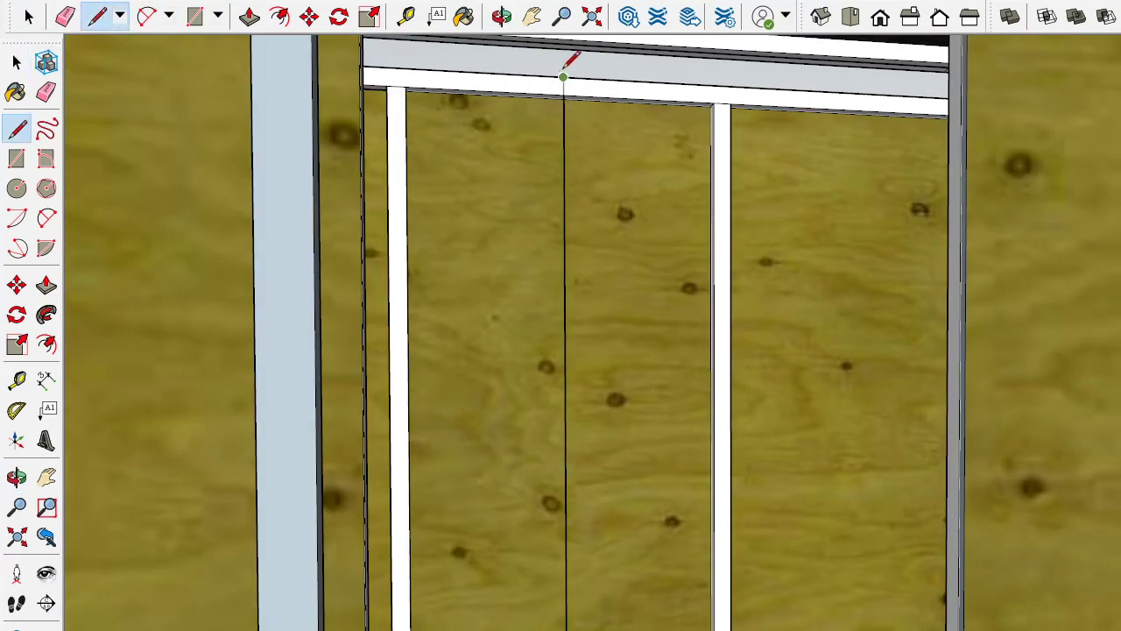
{"action": "scroll", "coordinate": [578, 79], "scroll_direction": "down", "scroll_amount": 3}
{"action": "scroll", "coordinate": [603, 122], "scroll_direction": "down", "scroll_amount": 3}
{"action": "middle_click_drag", "start_coordinate": [713, 180], "coordinate": [550, 215]}
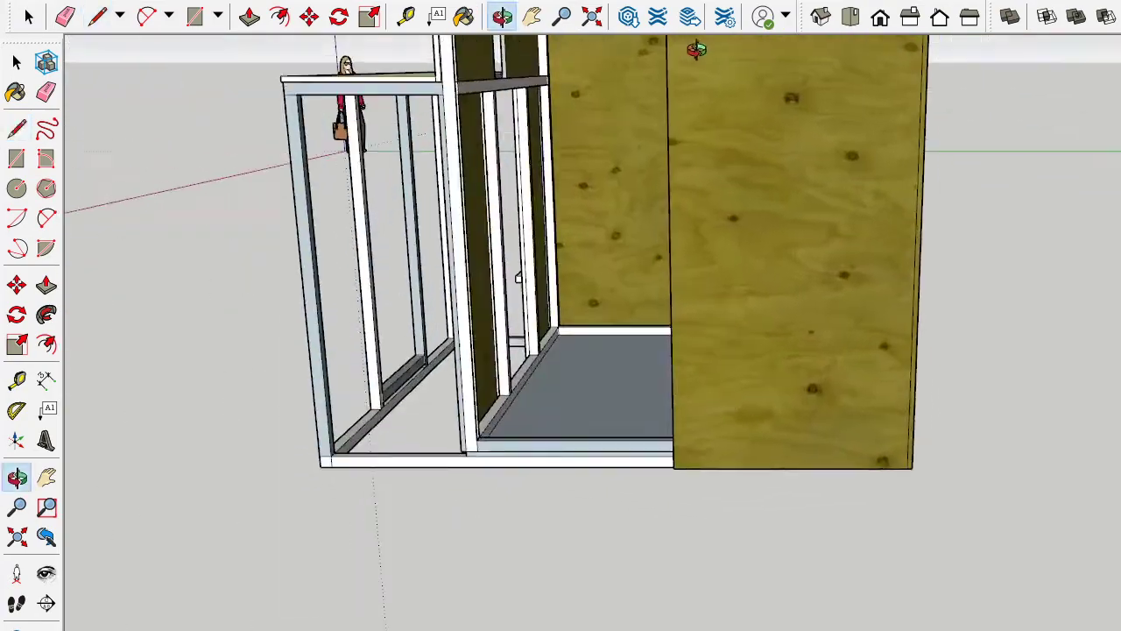
{"action": "scroll", "coordinate": [534, 226], "scroll_direction": "down", "scroll_amount": 5}
{"action": "middle_click_drag", "start_coordinate": [574, 254], "coordinate": [570, 109]}
{"action": "scroll", "coordinate": [534, 100], "scroll_direction": "up", "scroll_amount": 3}
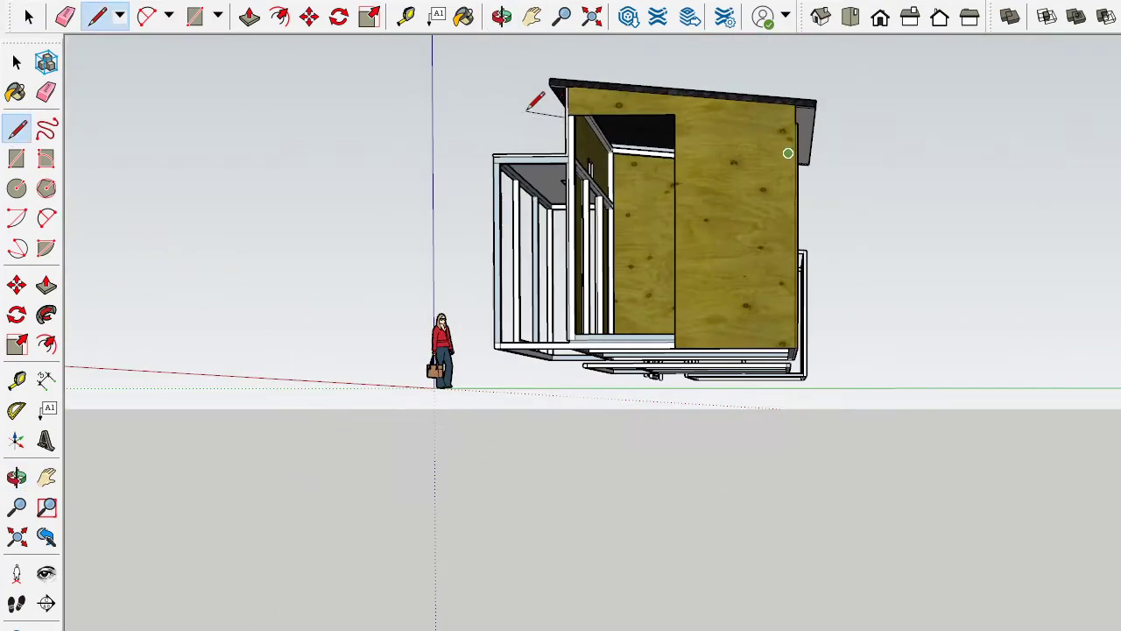
{"action": "scroll", "coordinate": [593, 125], "scroll_direction": "up", "scroll_amount": 3}
{"action": "scroll", "coordinate": [582, 140], "scroll_direction": "up", "scroll_amount": 2}
{"action": "scroll", "coordinate": [570, 160], "scroll_direction": "up", "scroll_amount": 2}
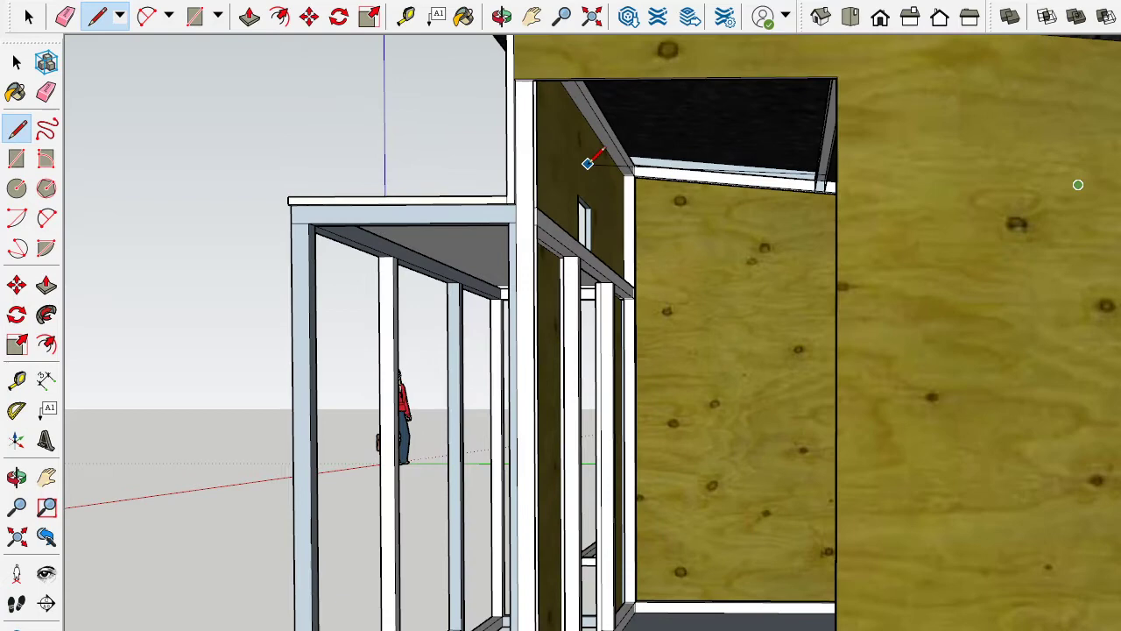
{"action": "middle_click_drag", "start_coordinate": [586, 180], "coordinate": [579, 212]}
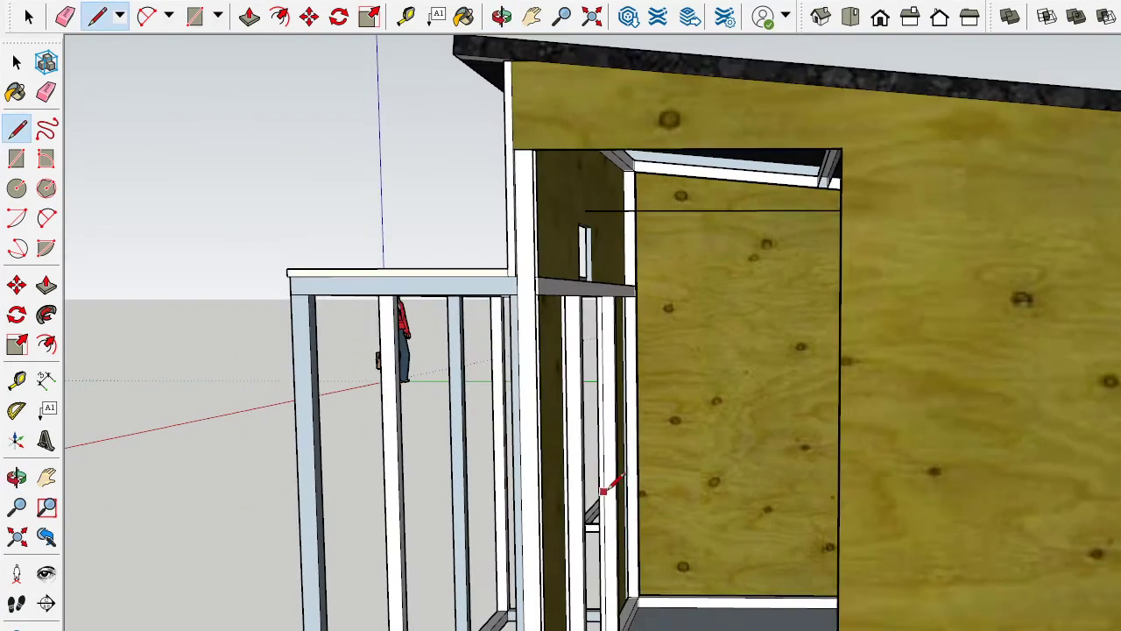
{"action": "scroll", "coordinate": [609, 481], "scroll_direction": "down", "scroll_amount": 1}
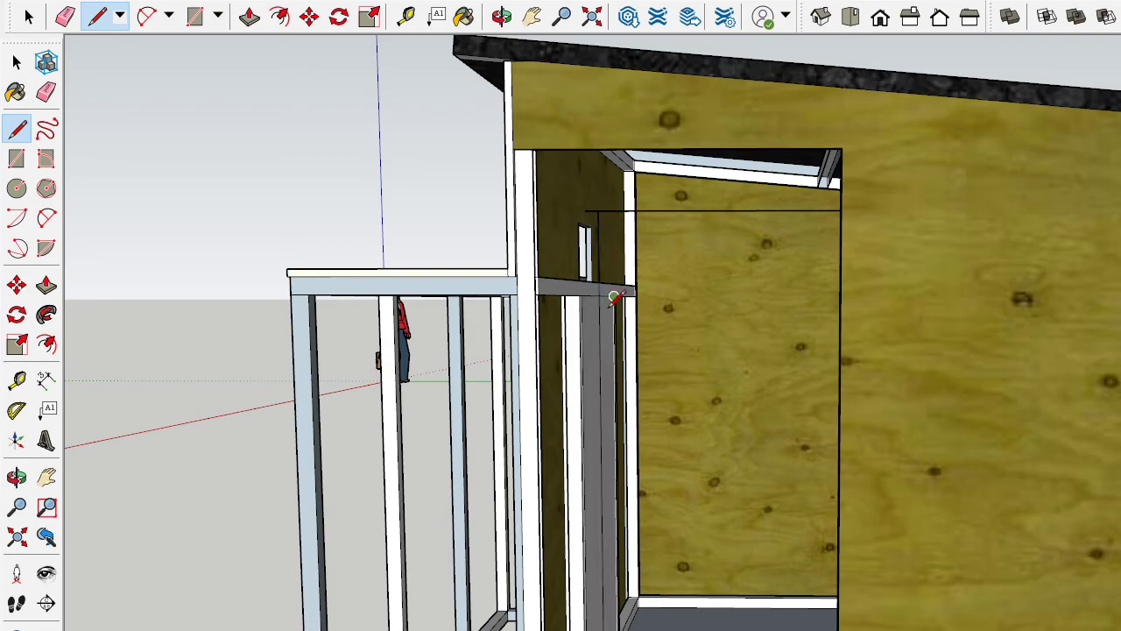
{"action": "scroll", "coordinate": [640, 602], "scroll_direction": "down", "scroll_amount": 1}
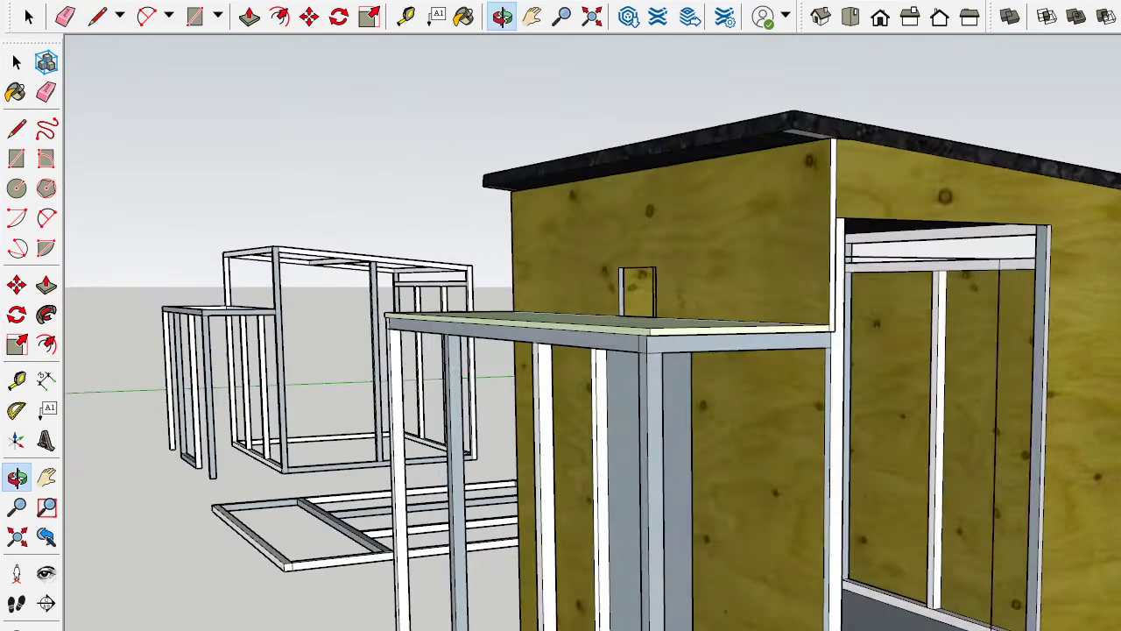
{"action": "middle_click_drag", "start_coordinate": [526, 394], "coordinate": [613, 377]}
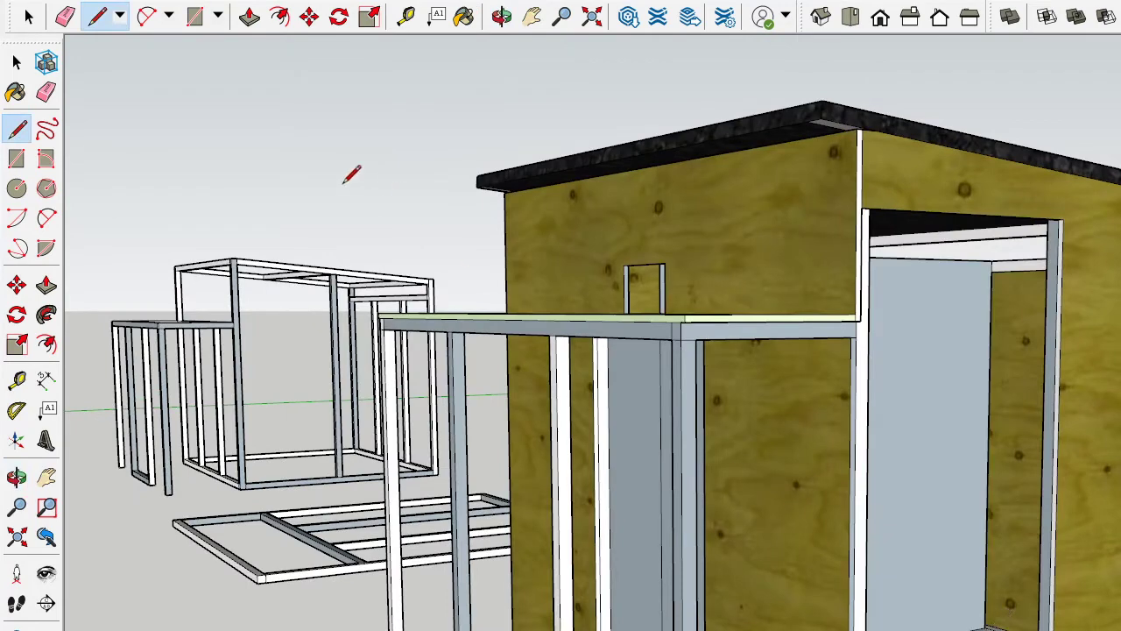
{"action": "left_click", "coordinate": [16, 61]}
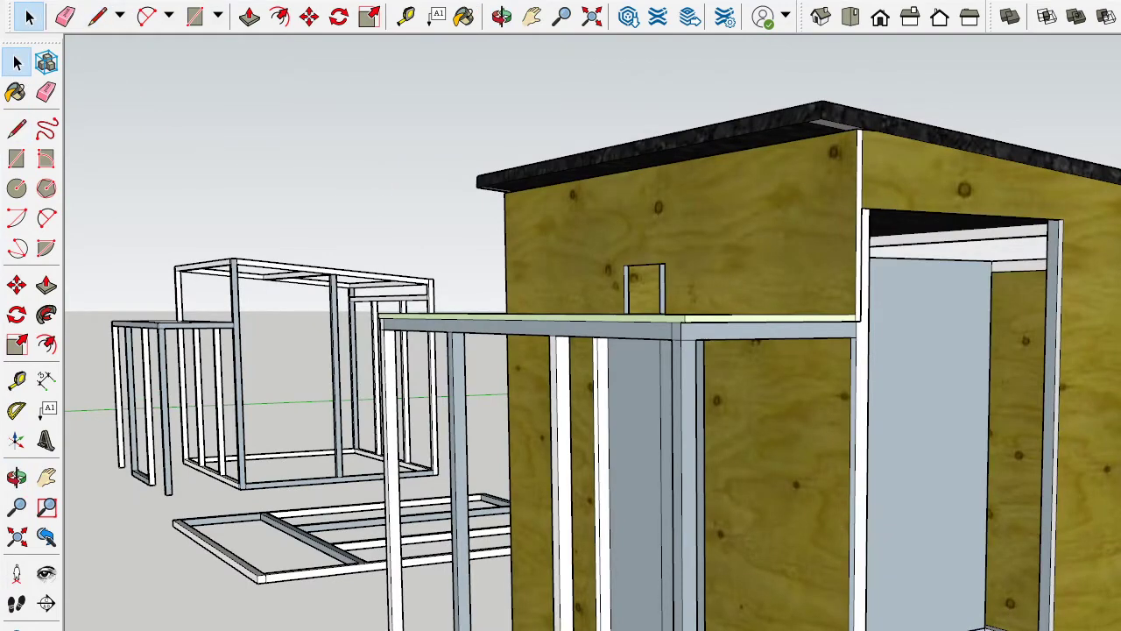
{"action": "scroll", "coordinate": [653, 556], "scroll_direction": "up", "scroll_amount": 2}
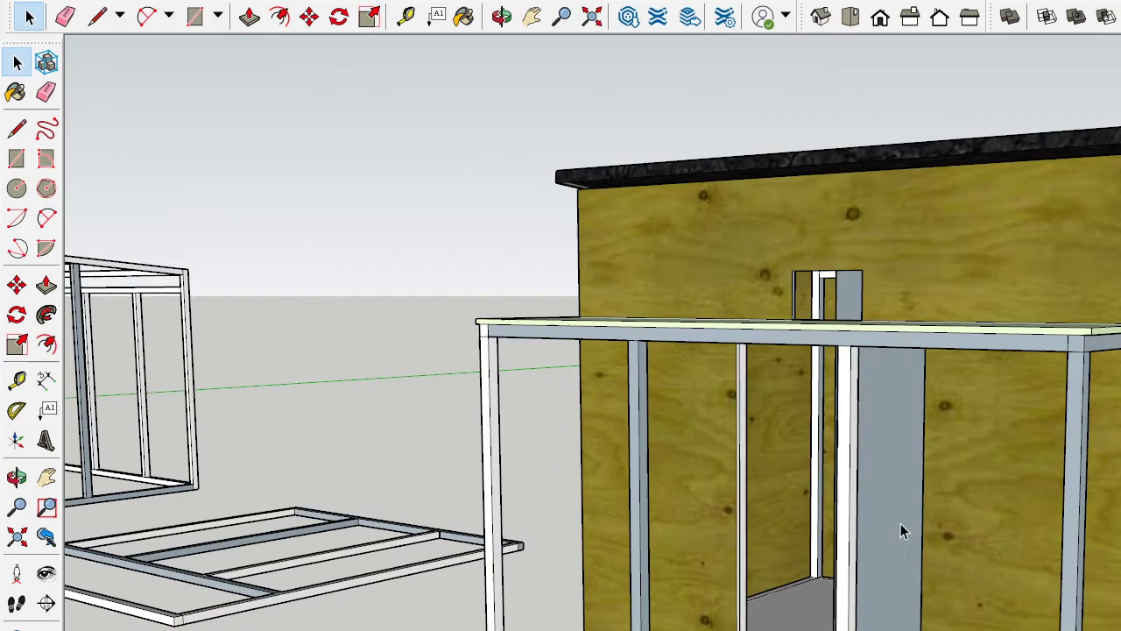
{"action": "middle_click_drag", "start_coordinate": [900, 526], "coordinate": [1082, 530]}
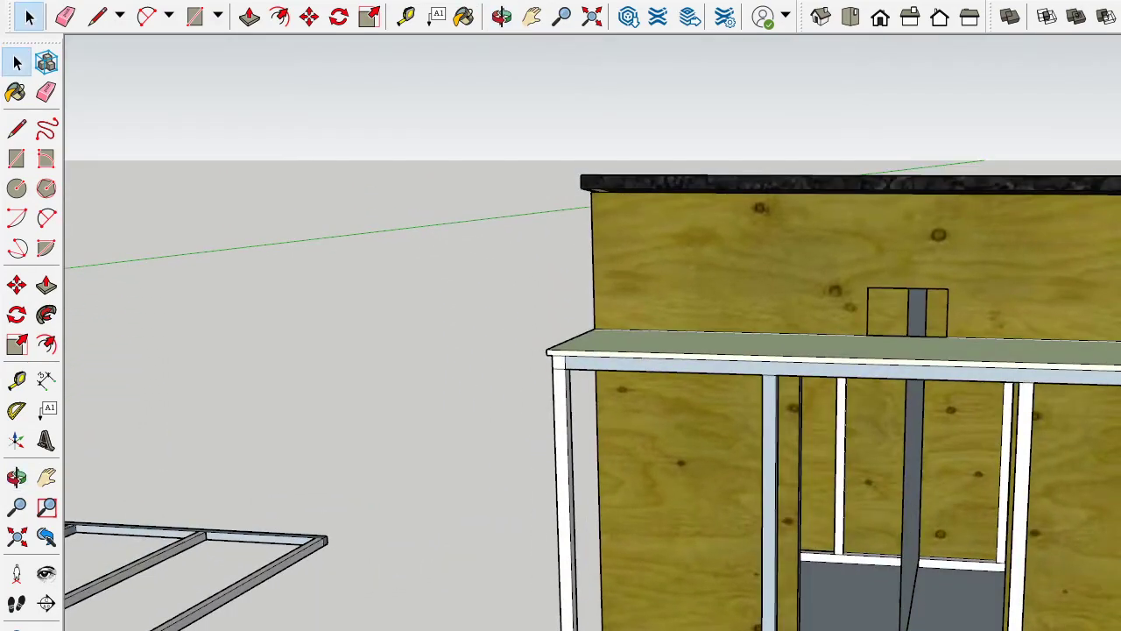
{"action": "mouse_move", "coordinate": [850, 596]}
{"action": "middle_mouse_down"}
{"action": "mouse_move", "coordinate": [1106, 620]}
{"action": "mouse_move", "coordinate": [891, 425]}
{"action": "middle_mouse_up"}
{"action": "scroll", "coordinate": [890, 425], "scroll_direction": "up", "scroll_amount": 3}
{"action": "scroll", "coordinate": [1066, 321], "scroll_direction": "up", "scroll_amount": 3}
{"action": "middle_click_drag", "start_coordinate": [1065, 320], "coordinate": [849, 123]}
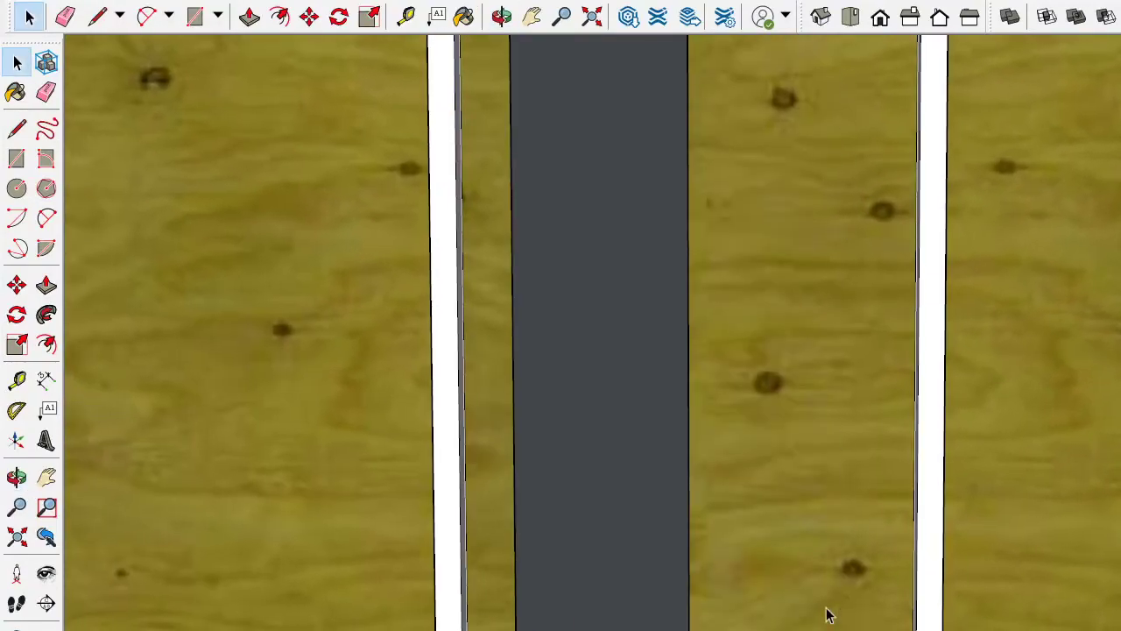
{"action": "scroll", "coordinate": [871, 365], "scroll_direction": "down", "scroll_amount": 5}
{"action": "middle_click_drag", "start_coordinate": [876, 393], "coordinate": [889, 370]}
{"action": "scroll", "coordinate": [889, 370], "scroll_direction": "up", "scroll_amount": 2}
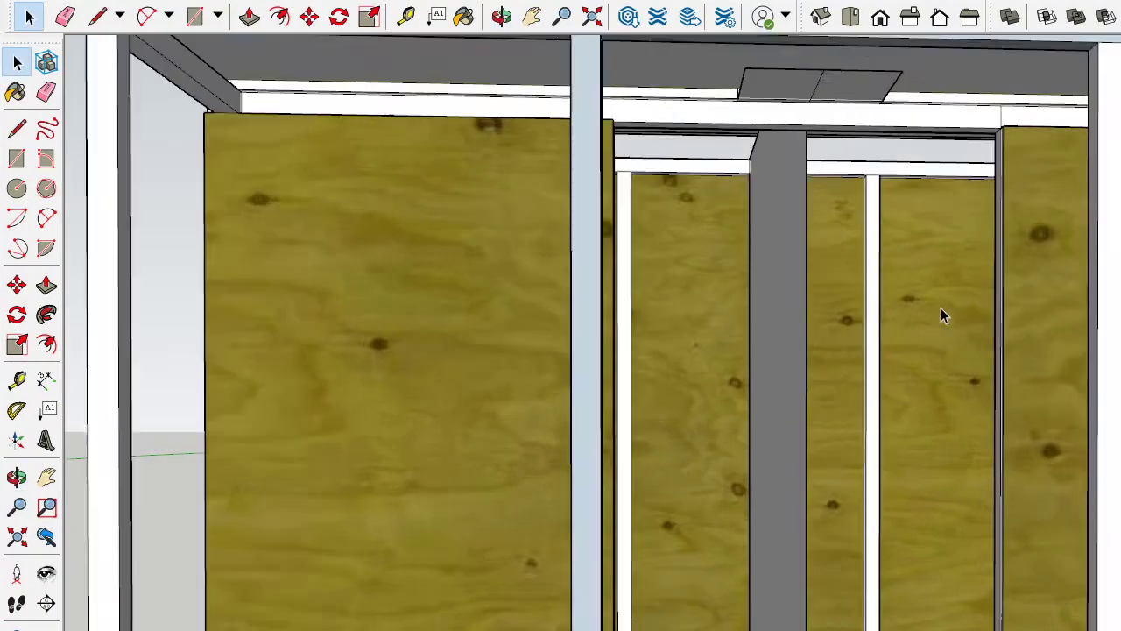
{"action": "scroll", "coordinate": [941, 313], "scroll_direction": "up", "scroll_amount": 2}
{"action": "scroll", "coordinate": [991, 290], "scroll_direction": "up", "scroll_amount": 2}
{"action": "middle_click_drag", "start_coordinate": [1039, 275], "coordinate": [967, 325]}
{"action": "scroll", "coordinate": [966, 325], "scroll_direction": "down", "scroll_amount": 3}
{"action": "scroll", "coordinate": [967, 348], "scroll_direction": "down", "scroll_amount": 3}
{"action": "mouse_move", "coordinate": [1049, 338]}
{"action": "middle_mouse_down"}
{"action": "mouse_move", "coordinate": [894, 391]}
{"action": "mouse_move", "coordinate": [741, 420]}
{"action": "mouse_move", "coordinate": [1005, 498]}
{"action": "middle_mouse_up"}
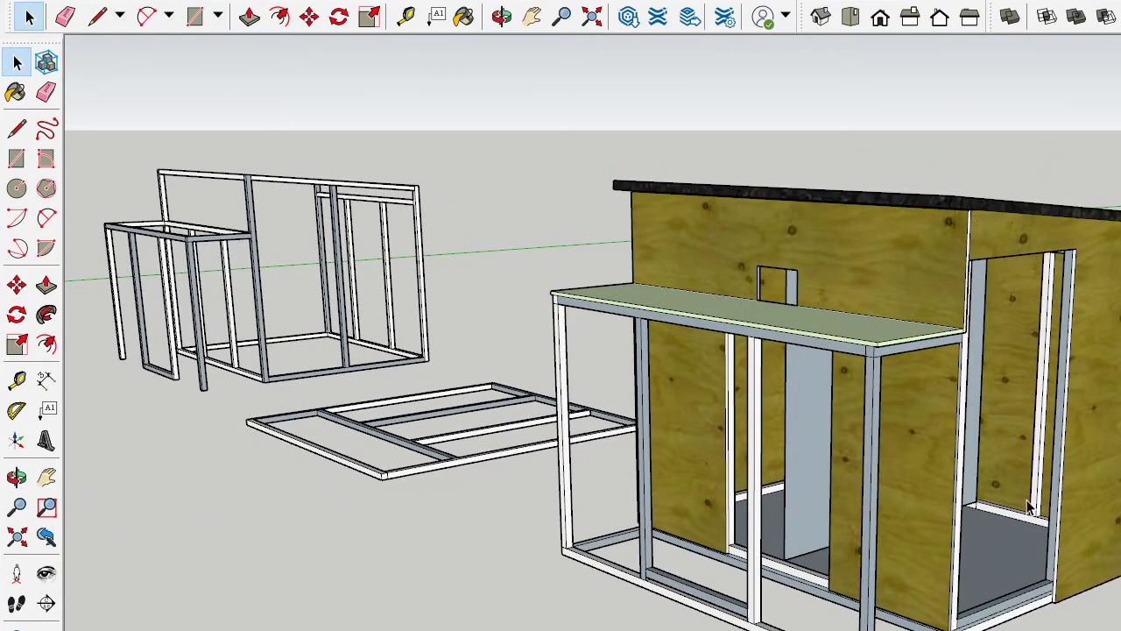
{"action": "mouse_move", "coordinate": [807, 435]}
{"action": "middle_mouse_down"}
{"action": "mouse_move", "coordinate": [876, 368]}
{"action": "mouse_move", "coordinate": [972, 395]}
{"action": "mouse_move", "coordinate": [960, 315]}
{"action": "mouse_move", "coordinate": [712, 272]}
{"action": "mouse_move", "coordinate": [706, 298]}
{"action": "middle_mouse_up"}
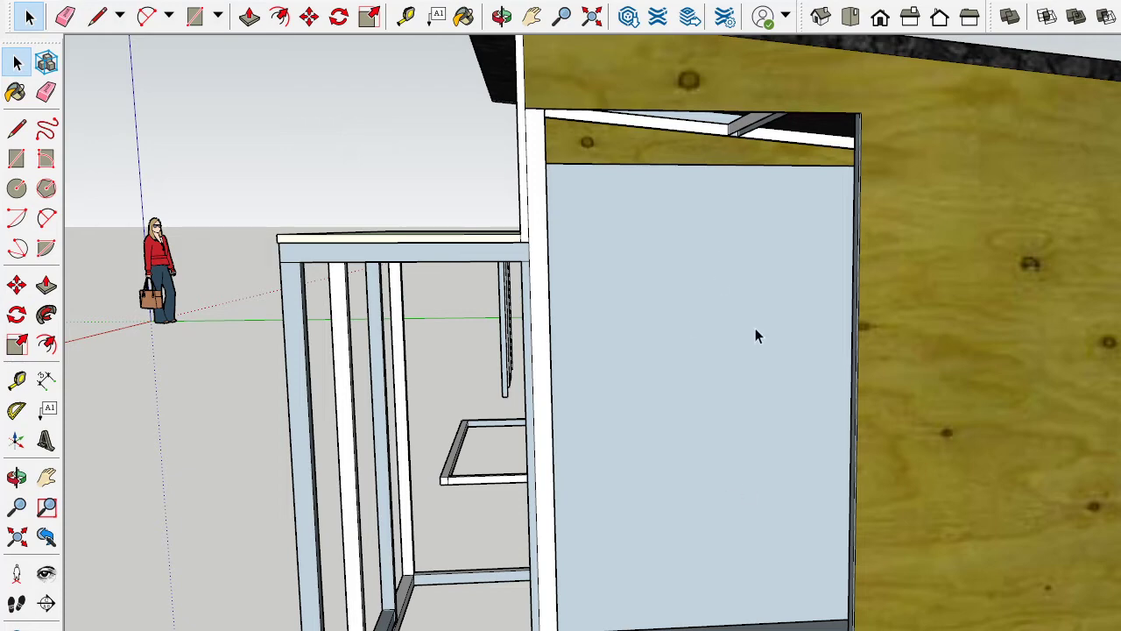
{"action": "middle_click_drag", "start_coordinate": [726, 332], "coordinate": [841, 295]}
{"action": "key", "text": "l"}
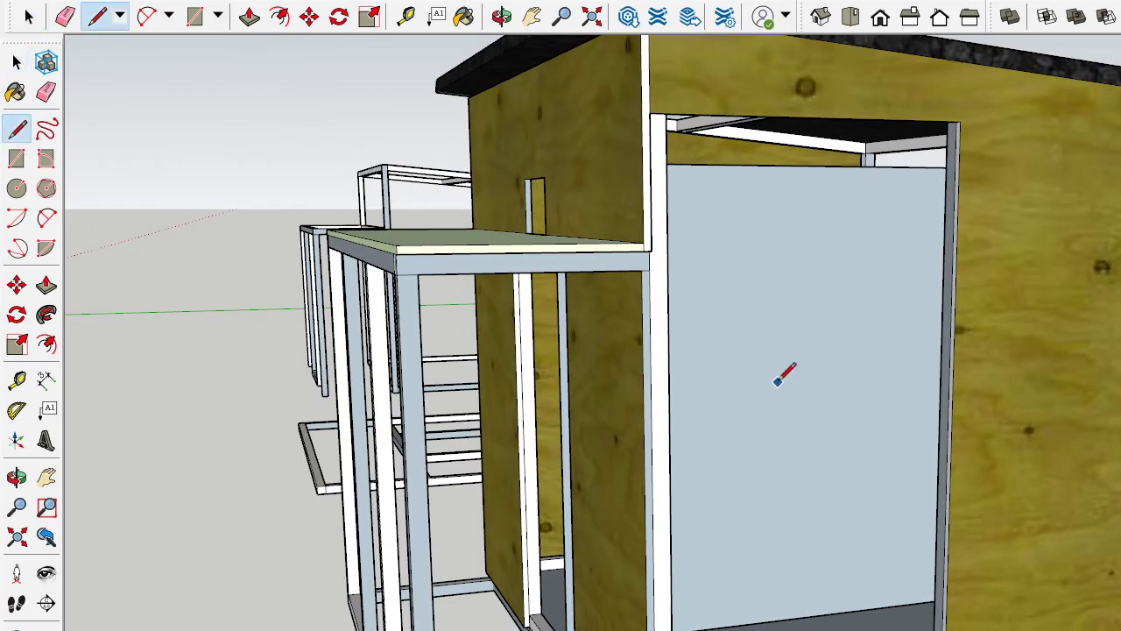
{"action": "left_click", "coordinate": [892, 273]}
{"action": "left_click", "coordinate": [905, 388]}
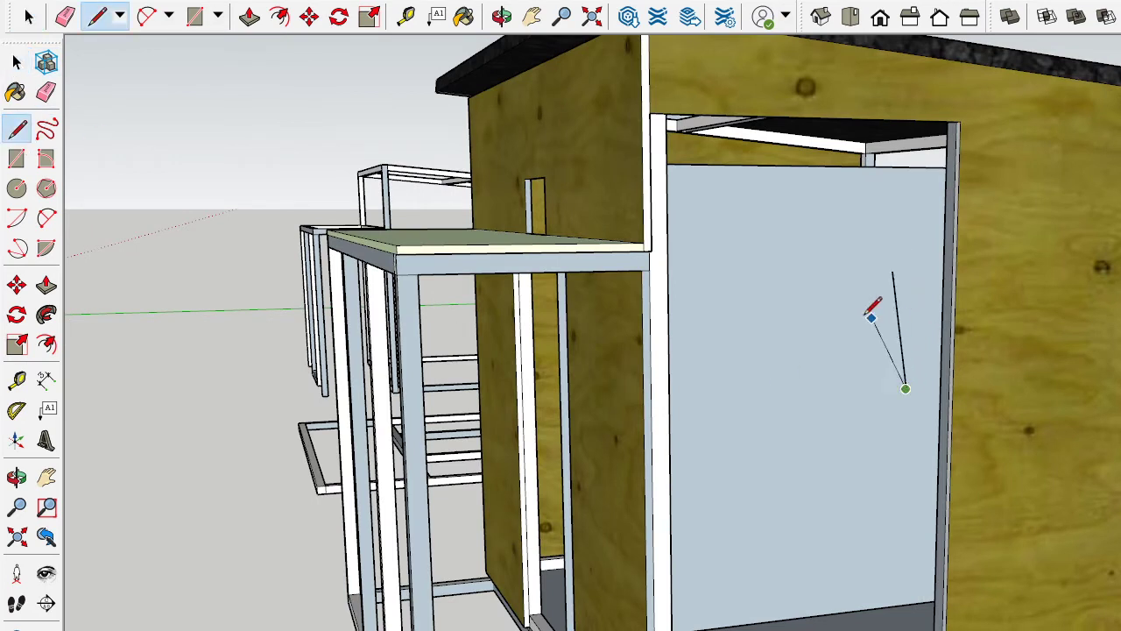
{"action": "key", "text": "space"}
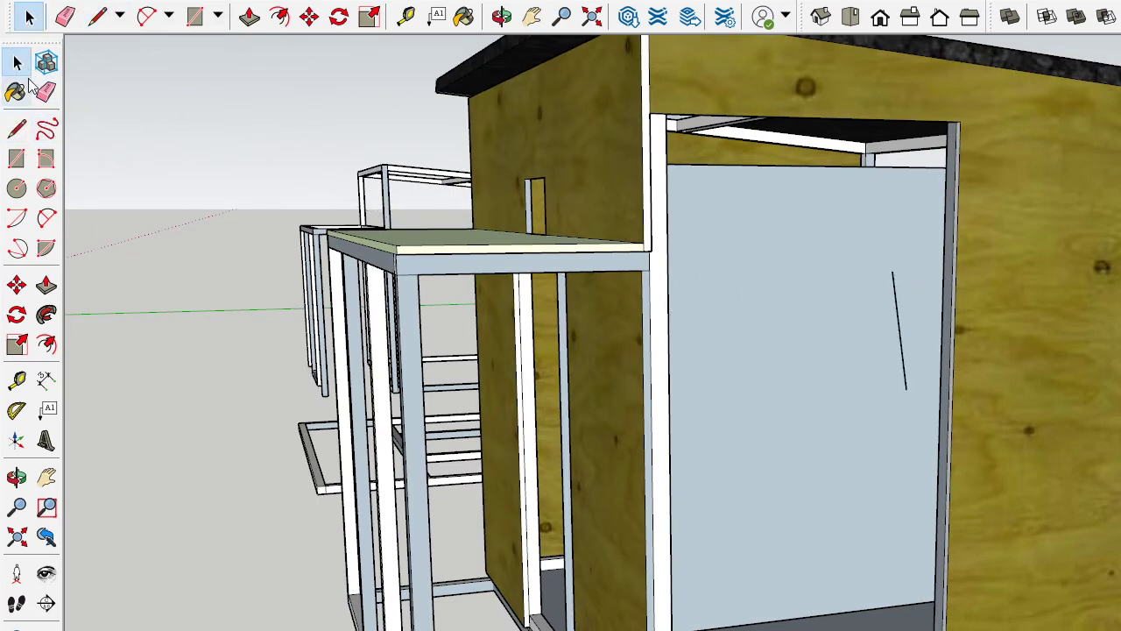
{"action": "left_click", "coordinate": [46, 91]}
{"action": "left_click_drag", "start_coordinate": [838, 318], "coordinate": [901, 326]}
{"action": "key", "text": "l"}
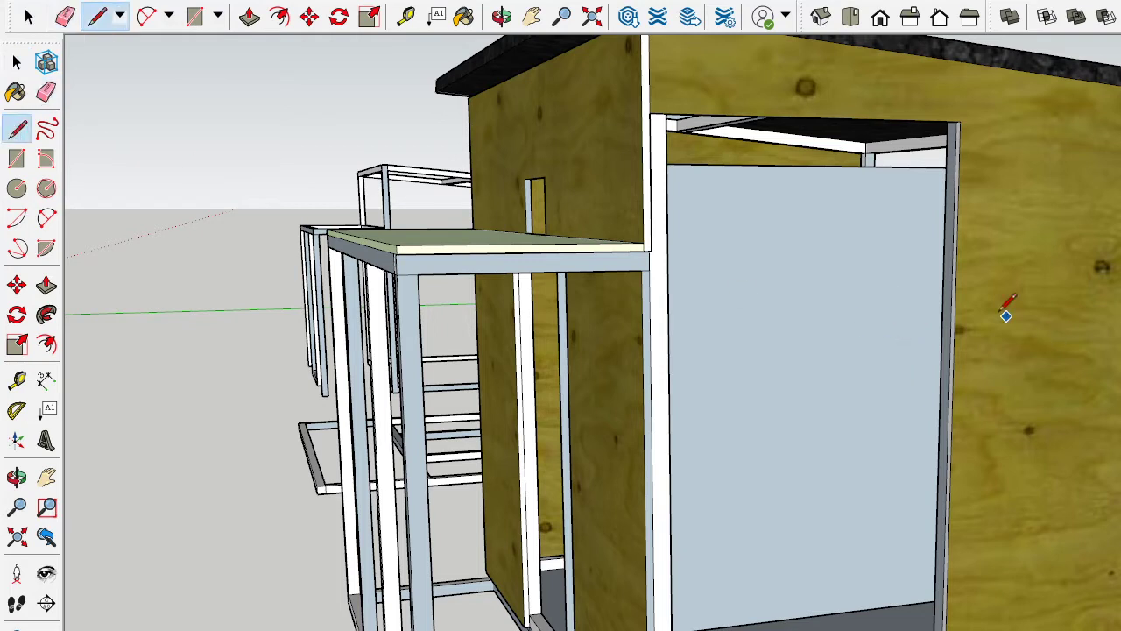
{"action": "left_click", "coordinate": [870, 261]}
{"action": "left_click", "coordinate": [867, 362]}
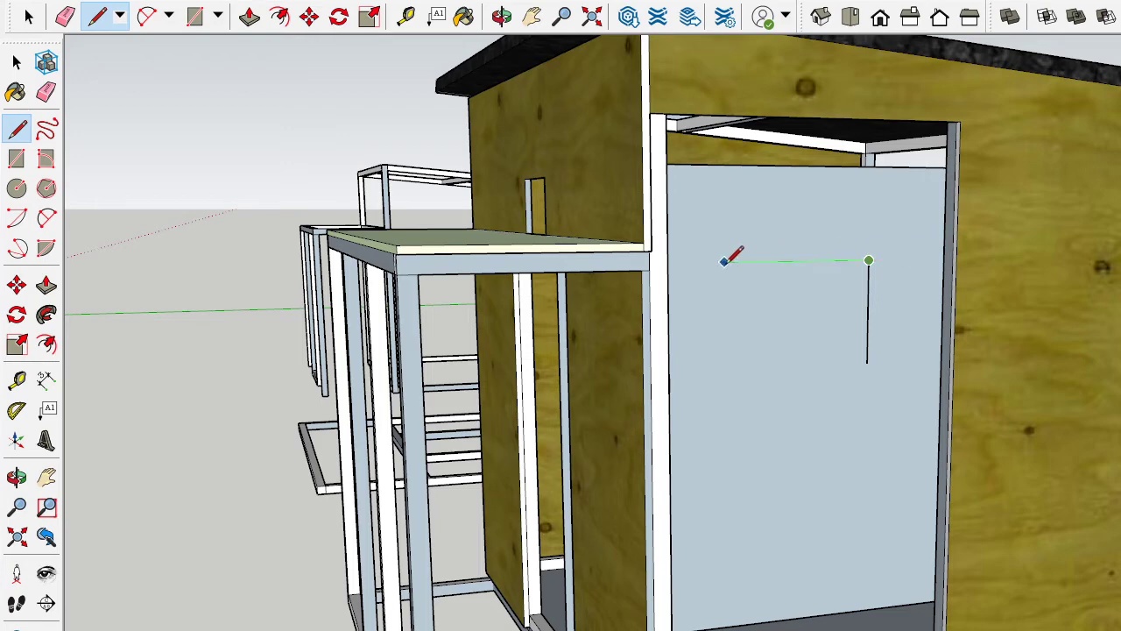
{"action": "left_click", "coordinate": [46, 91]}
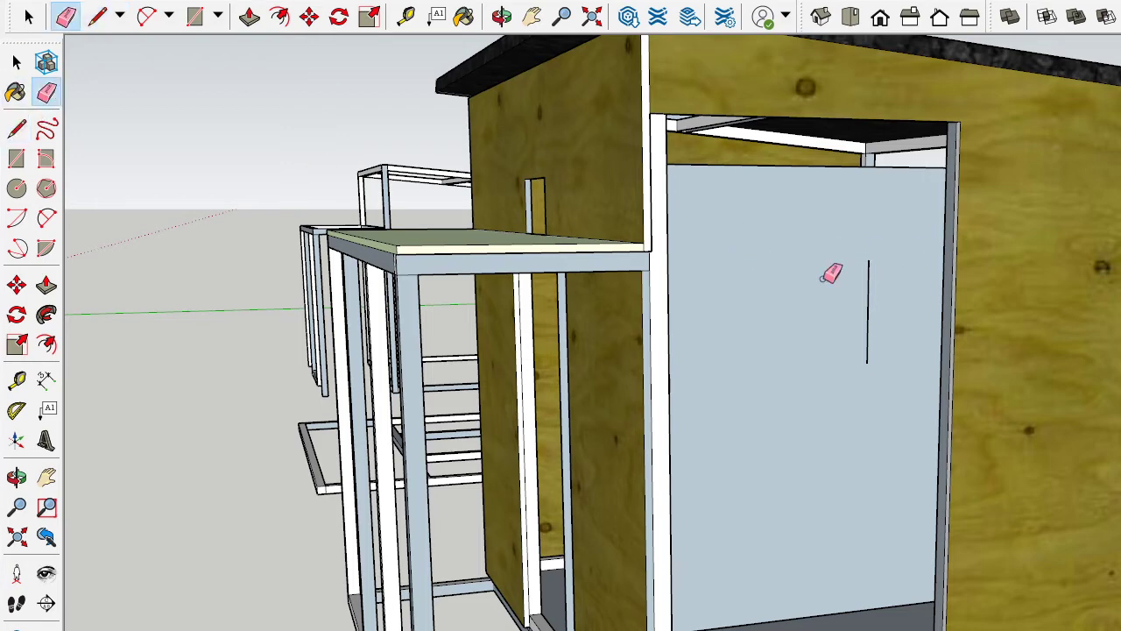
{"action": "left_click", "coordinate": [871, 278]}
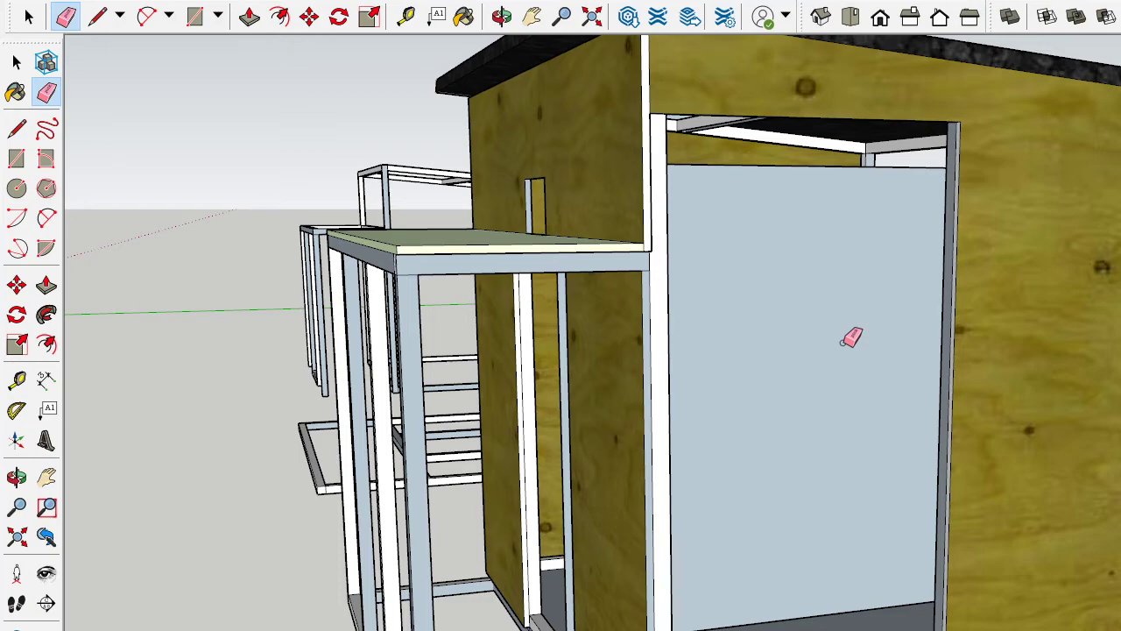
Face the back wall, erase the dark grey vertical strip, then orbit out over the whole shed
{"action": "mouse_move", "coordinate": [852, 339]}
{"action": "middle_mouse_down"}
{"action": "mouse_move", "coordinate": [909, 380]}
{"action": "mouse_move", "coordinate": [498, 383]}
{"action": "middle_mouse_up"}
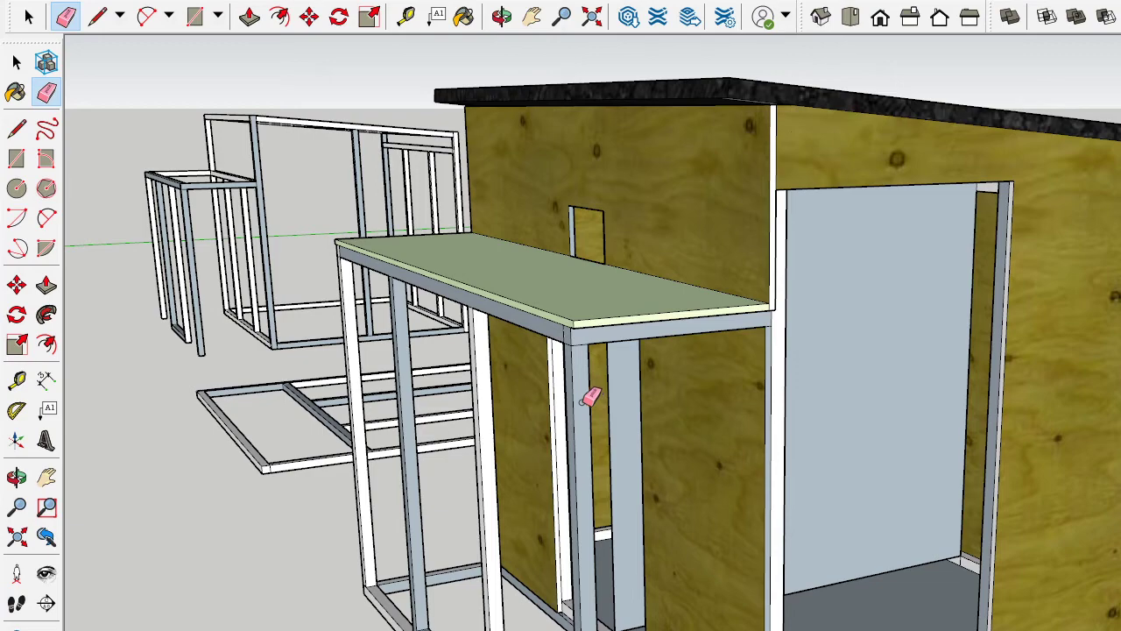
{"action": "middle_click_drag", "start_coordinate": [594, 396], "coordinate": [610, 521]}
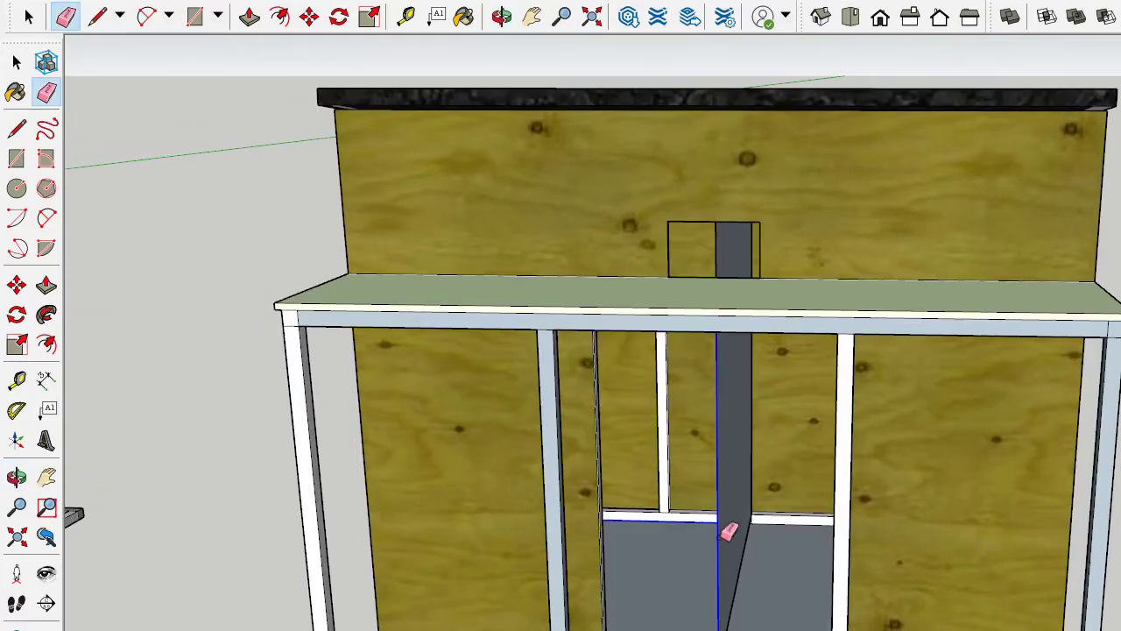
{"action": "left_click_drag", "start_coordinate": [727, 531], "coordinate": [748, 526]}
{"action": "middle_click_drag", "start_coordinate": [771, 436], "coordinate": [741, 363]}
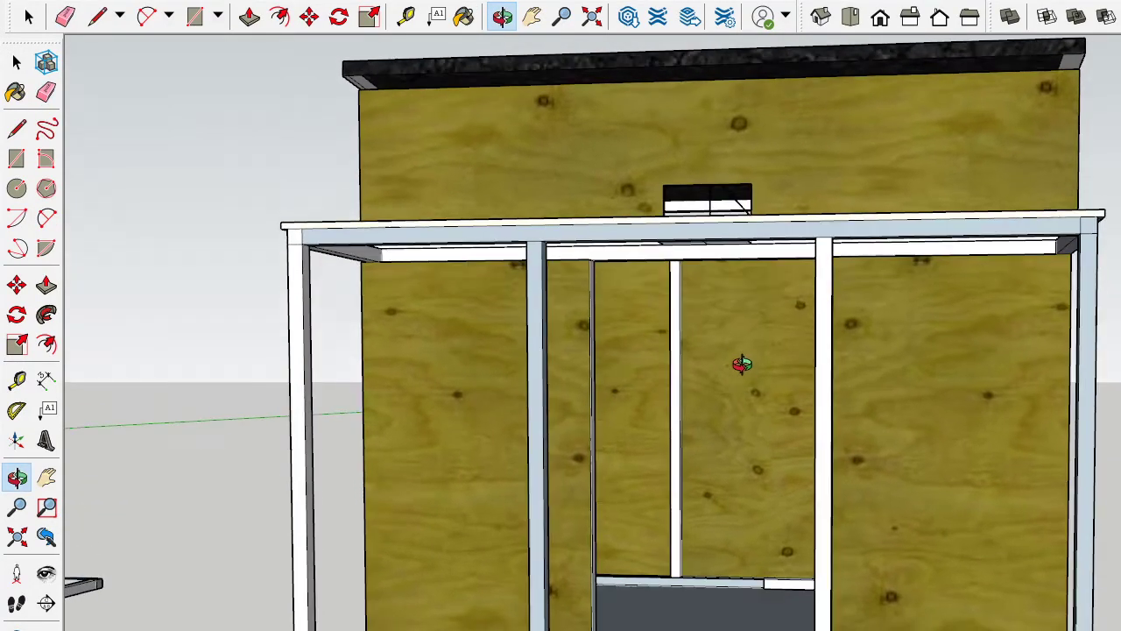
{"action": "scroll", "coordinate": [762, 250], "scroll_direction": "up", "scroll_amount": 3}
{"action": "scroll", "coordinate": [768, 258], "scroll_direction": "up", "scroll_amount": 3}
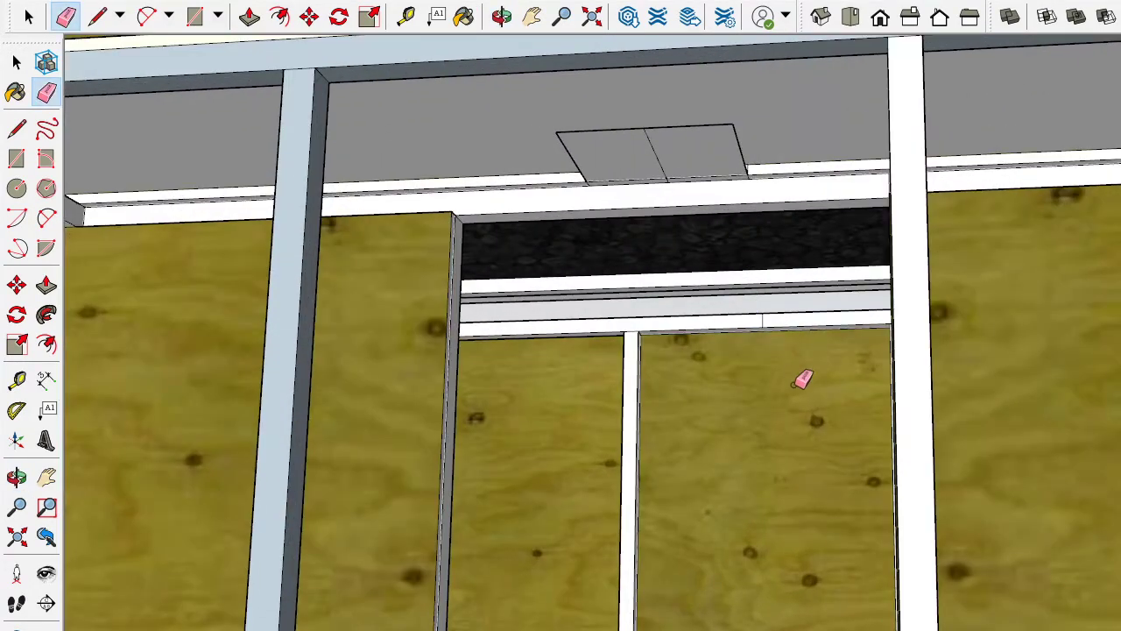
{"action": "mouse_move", "coordinate": [804, 377]}
{"action": "middle_mouse_down"}
{"action": "mouse_move", "coordinate": [804, 420]}
{"action": "mouse_move", "coordinate": [751, 295]}
{"action": "middle_mouse_up"}
{"action": "scroll", "coordinate": [753, 298], "scroll_direction": "up", "scroll_amount": 2}
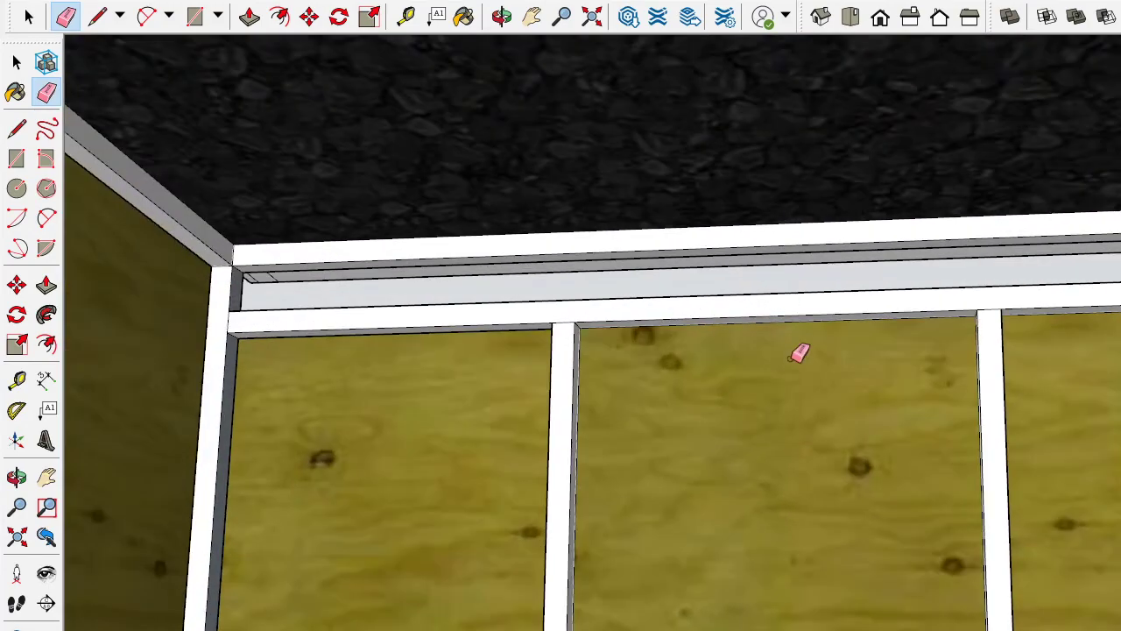
{"action": "middle_click_drag", "start_coordinate": [800, 353], "coordinate": [789, 394]}
{"action": "scroll", "coordinate": [789, 394], "scroll_direction": "down", "scroll_amount": 3}
{"action": "scroll", "coordinate": [753, 439], "scroll_direction": "down", "scroll_amount": 3}
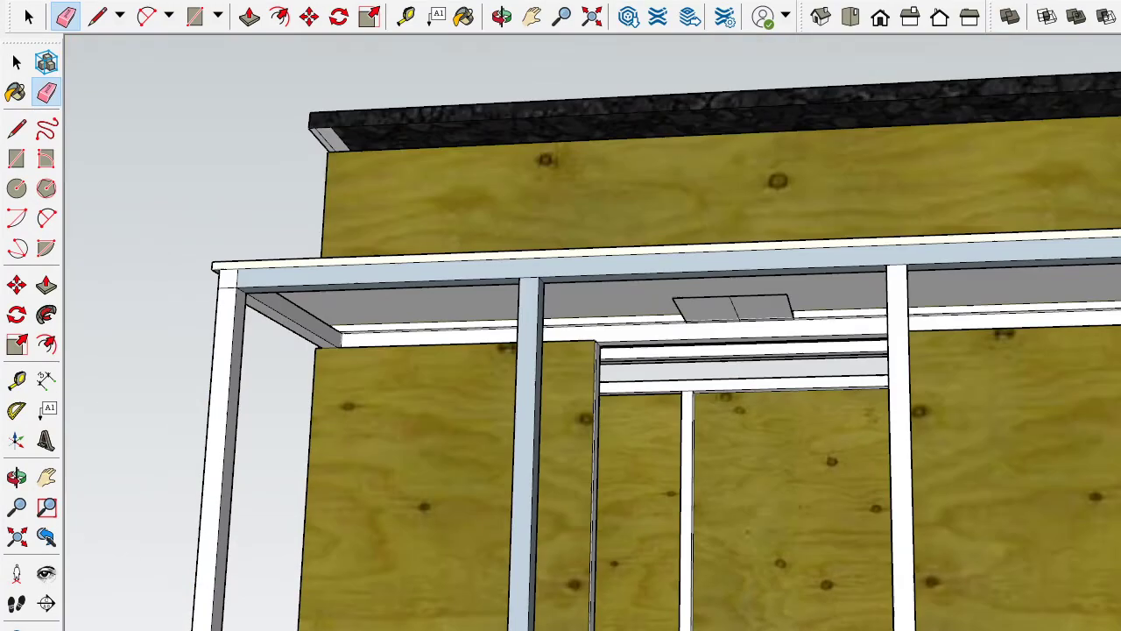
{"action": "mouse_move", "coordinate": [753, 438]}
{"action": "middle_mouse_down"}
{"action": "mouse_move", "coordinate": [738, 556]}
{"action": "mouse_move", "coordinate": [795, 587]}
{"action": "middle_mouse_up"}
{"action": "scroll", "coordinate": [739, 555], "scroll_direction": "down", "scroll_amount": 3}
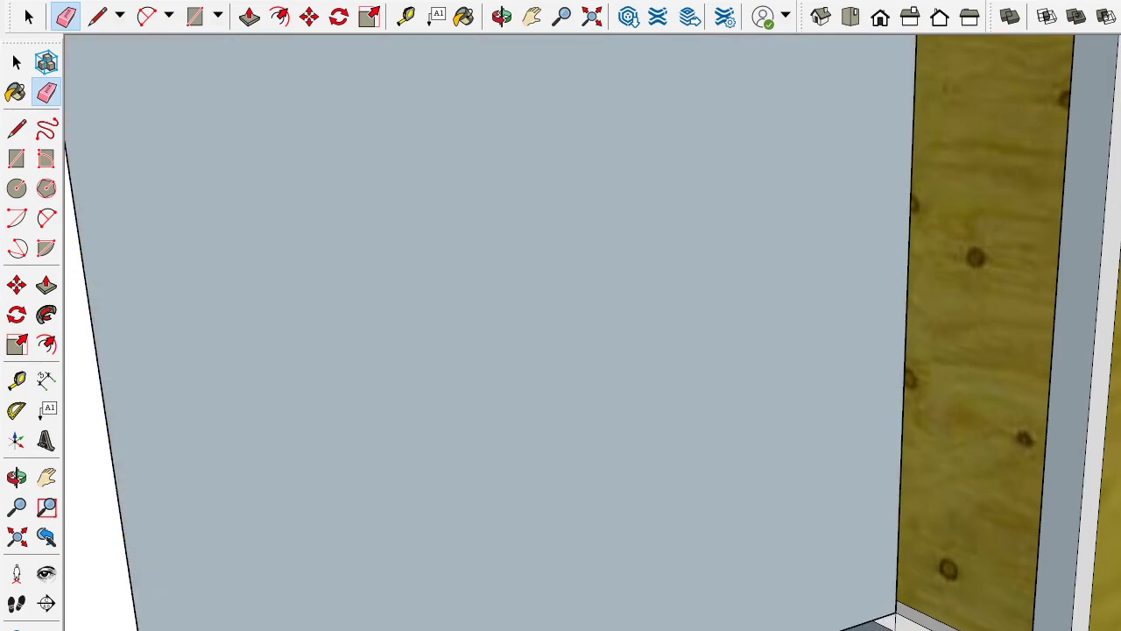
Select the grey interior wall face and delete it
{"action": "key", "text": "z"}
{"action": "left_click", "coordinate": [15, 62]}
{"action": "left_click", "coordinate": [461, 261]}
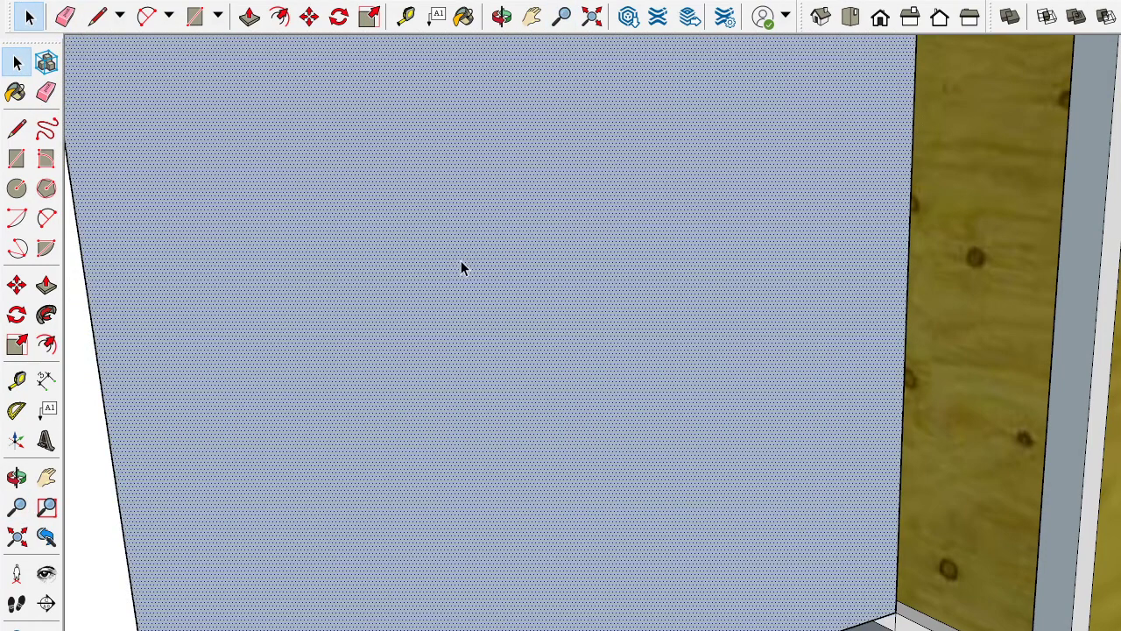
{"action": "key", "text": "Delete"}
Erase the stray vertical edge on the right plywood wall, then orbit around the stud walls
{"action": "left_click", "coordinate": [45, 91]}
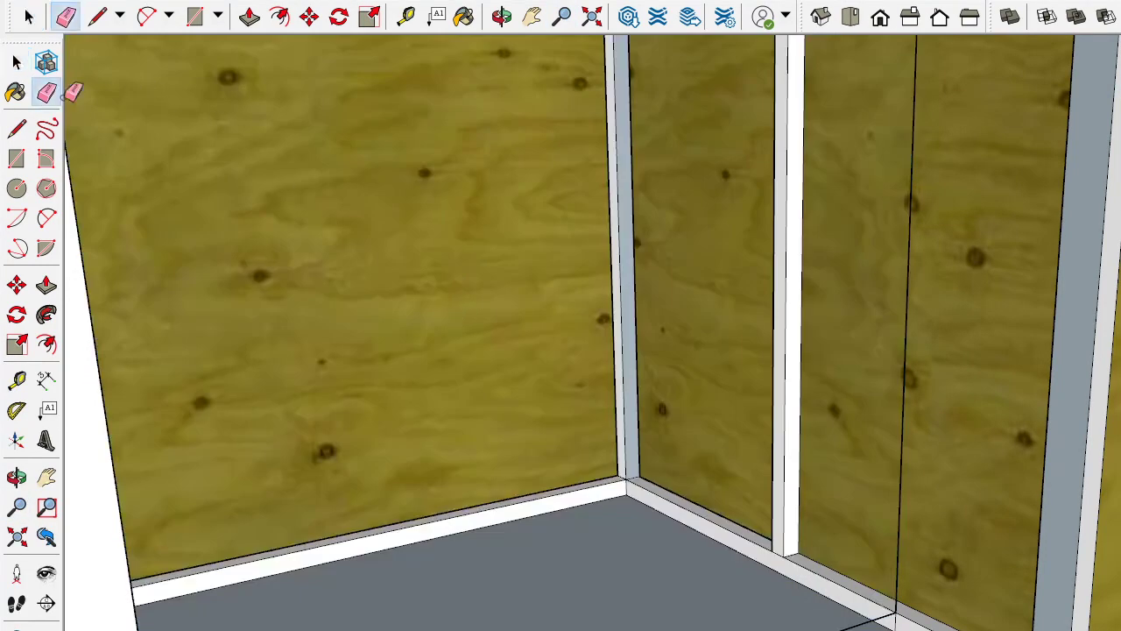
{"action": "left_click", "coordinate": [899, 547]}
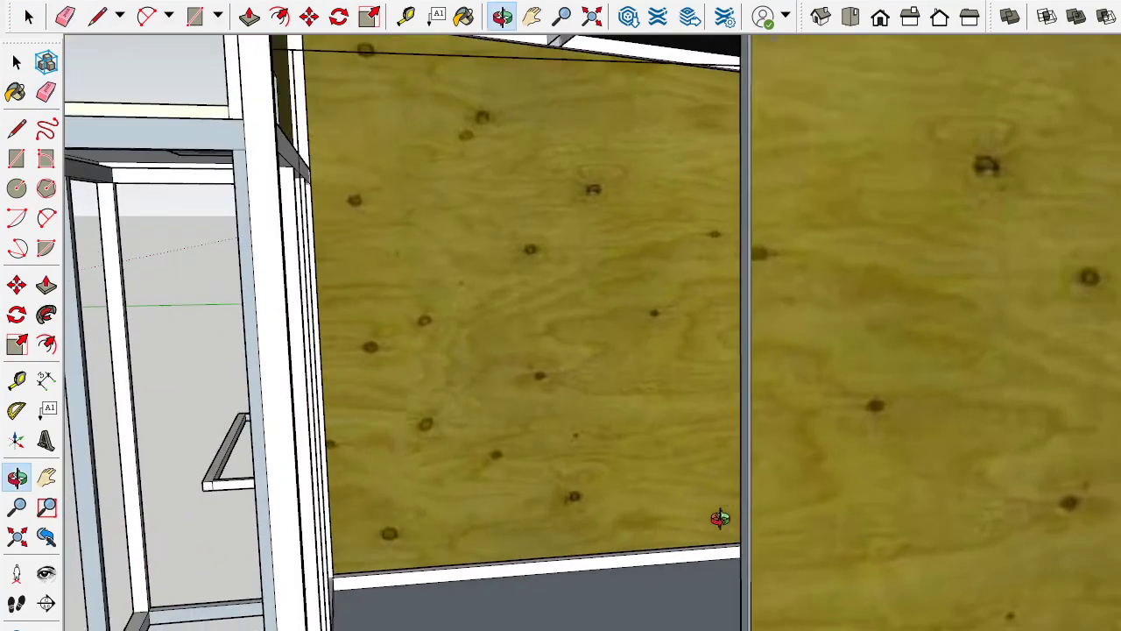
{"action": "middle_click_drag", "start_coordinate": [908, 538], "coordinate": [721, 518]}
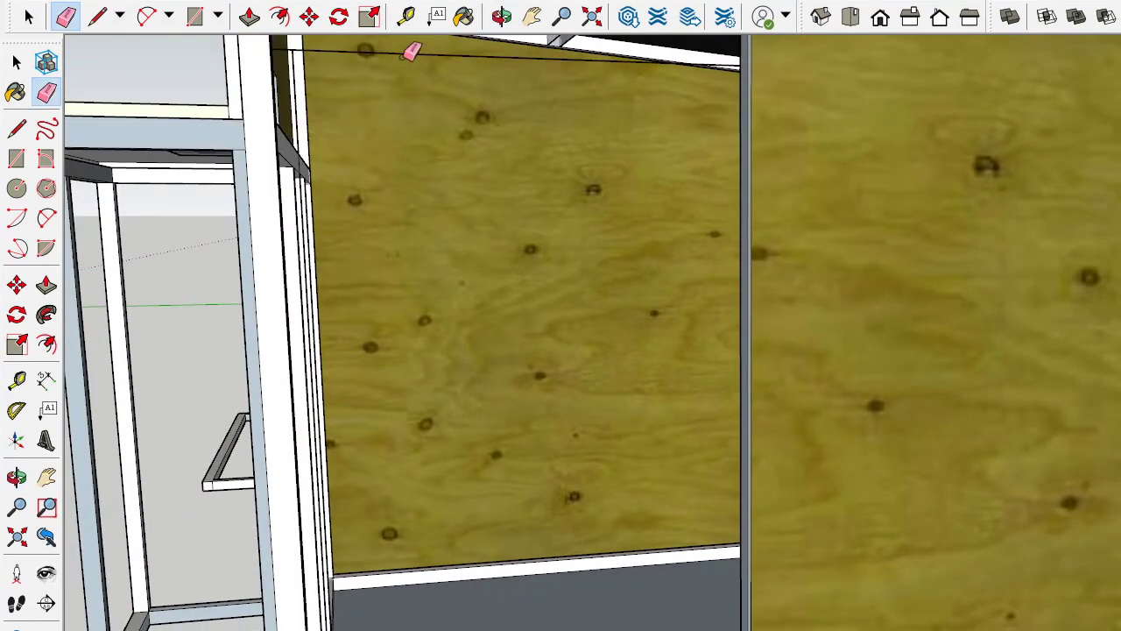
{"action": "mouse_move", "coordinate": [408, 48]}
{"action": "middle_mouse_down"}
{"action": "mouse_move", "coordinate": [546, 219]}
{"action": "mouse_move", "coordinate": [418, 220]}
{"action": "middle_mouse_up"}
{"action": "scroll", "coordinate": [358, 108], "scroll_direction": "up", "scroll_amount": 3}
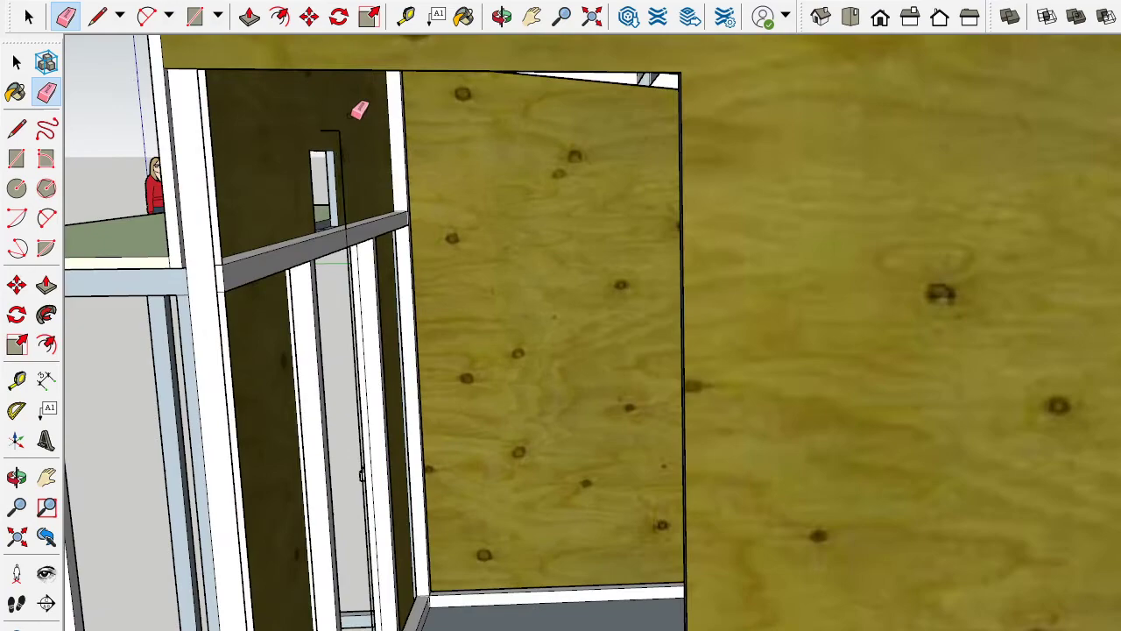
{"action": "middle_click_drag", "start_coordinate": [374, 368], "coordinate": [303, 353]}
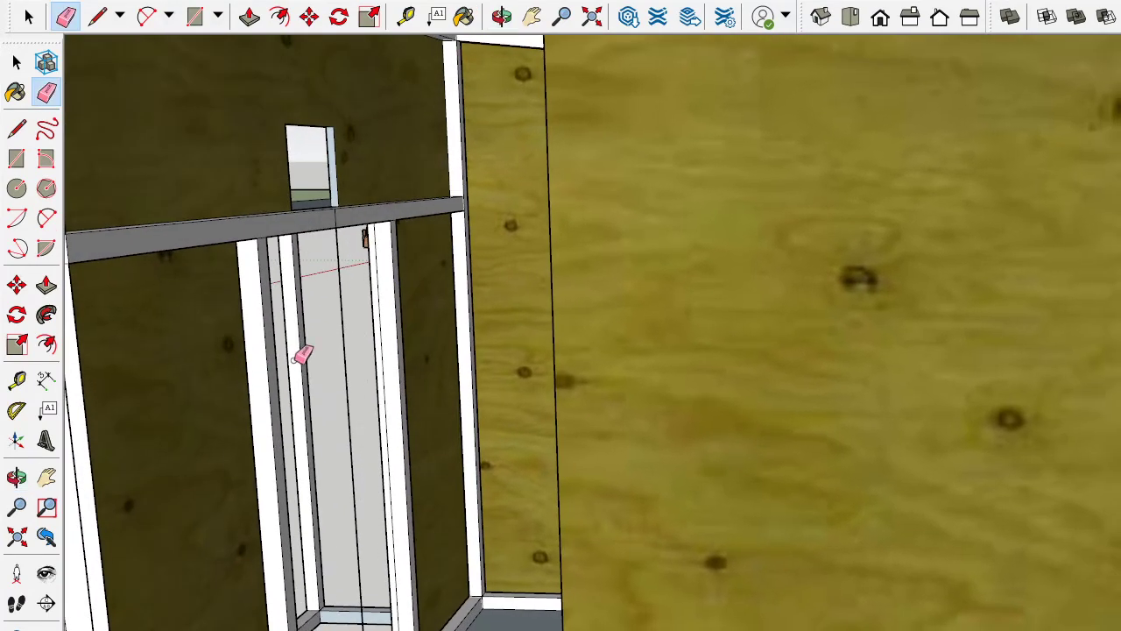
{"action": "scroll", "coordinate": [353, 356], "scroll_direction": "down", "scroll_amount": 3}
{"action": "middle_click_drag", "start_coordinate": [316, 445], "coordinate": [555, 511]}
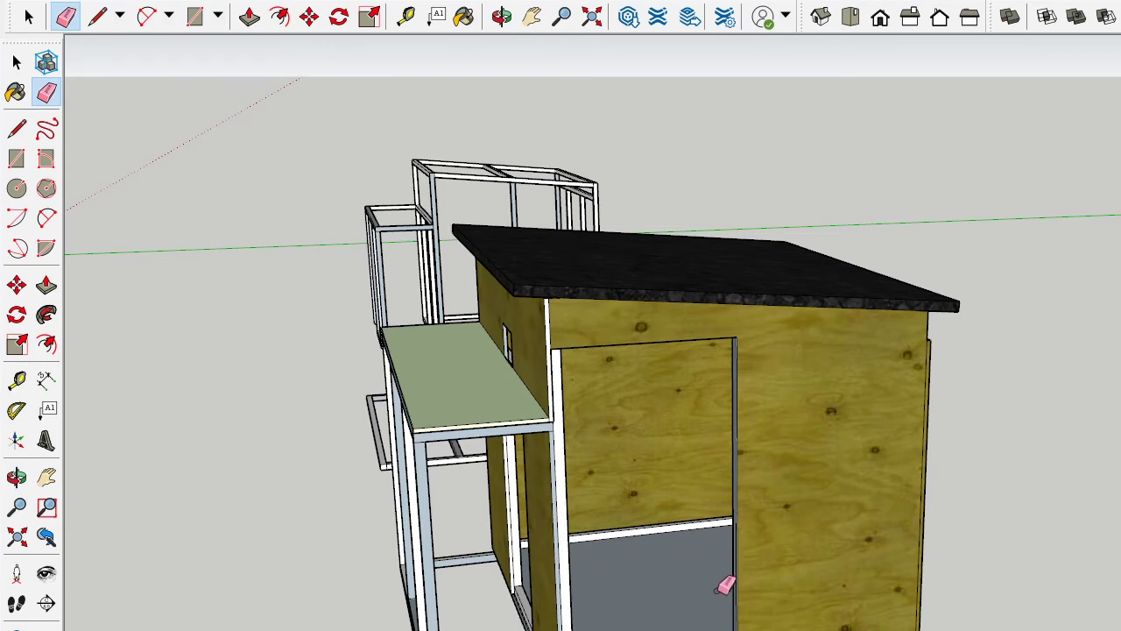
{"action": "middle_click_drag", "start_coordinate": [631, 531], "coordinate": [841, 500]}
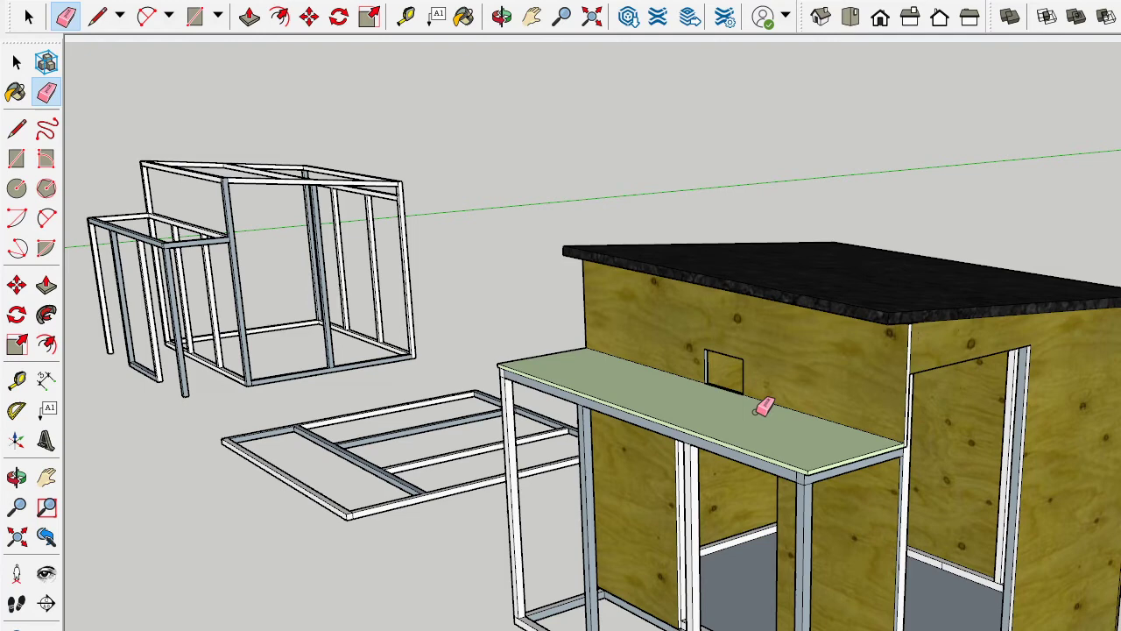
{"action": "middle_click_drag", "start_coordinate": [994, 476], "coordinate": [942, 481]}
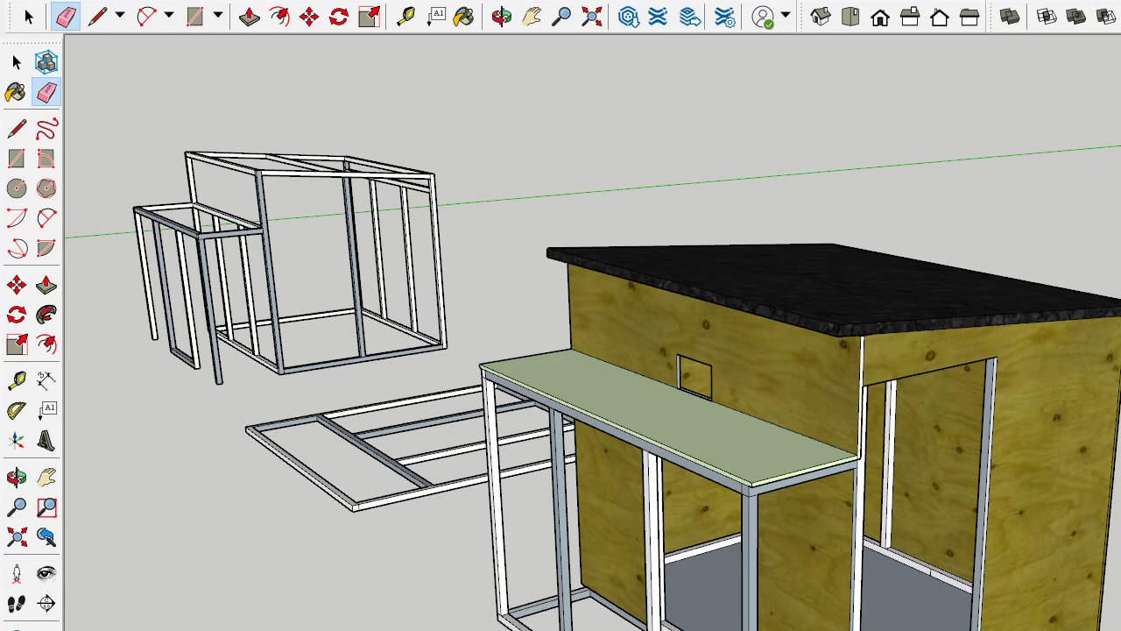